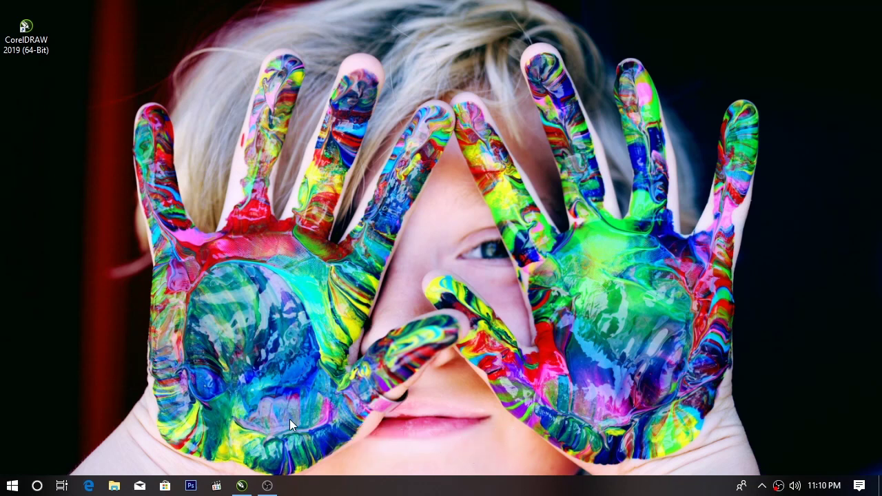
- Switch to CorelDRAW 2019 and create a new one-page A4 document in CMYK colour mode
{"action": "left_click", "coordinate": [241, 486]}
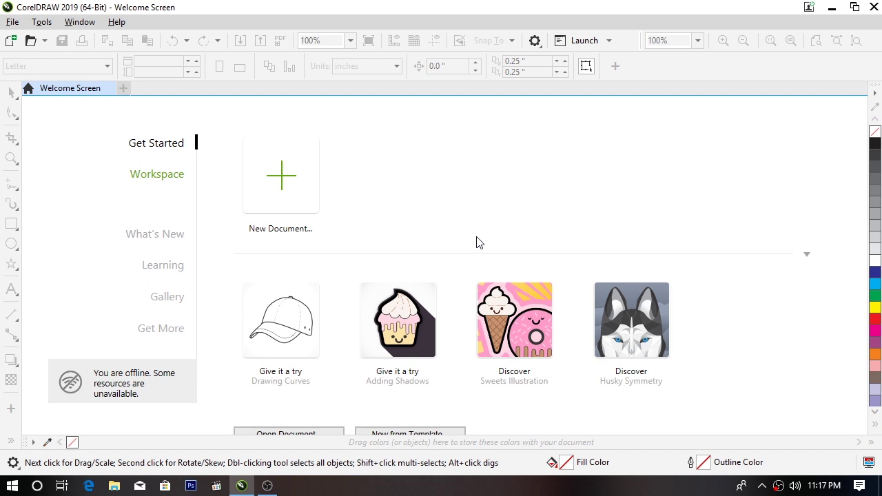
{"action": "left_click", "coordinate": [297, 203]}
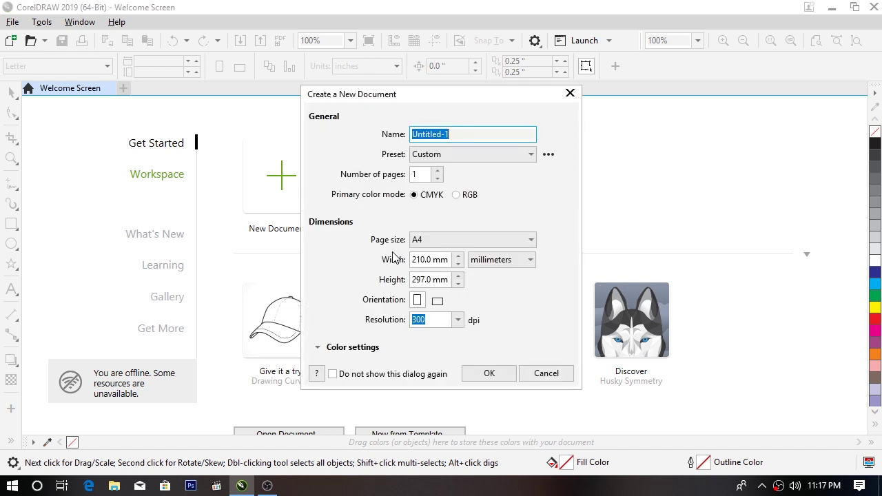
{"action": "left_click", "coordinate": [417, 196]}
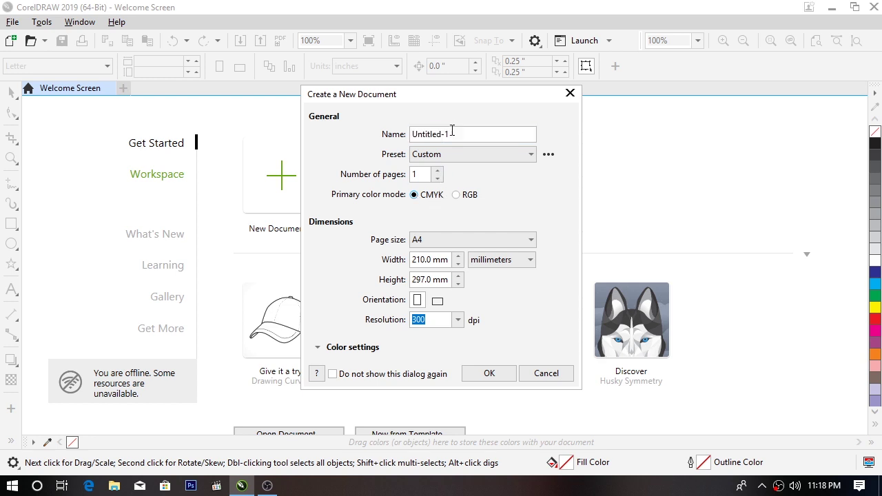
{"action": "left_click", "coordinate": [465, 374]}
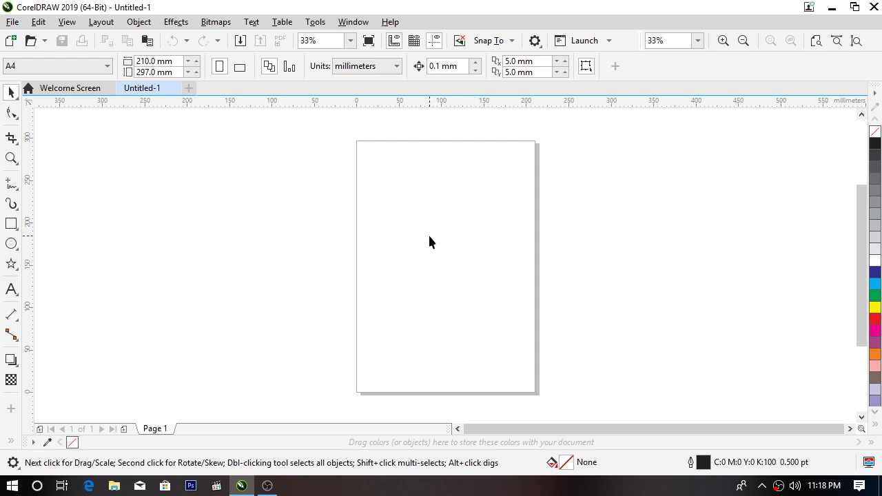
- Draw a circle about 34 mm in diameter near the left edge of the page at mid-height
{"action": "left_click", "coordinate": [12, 245]}
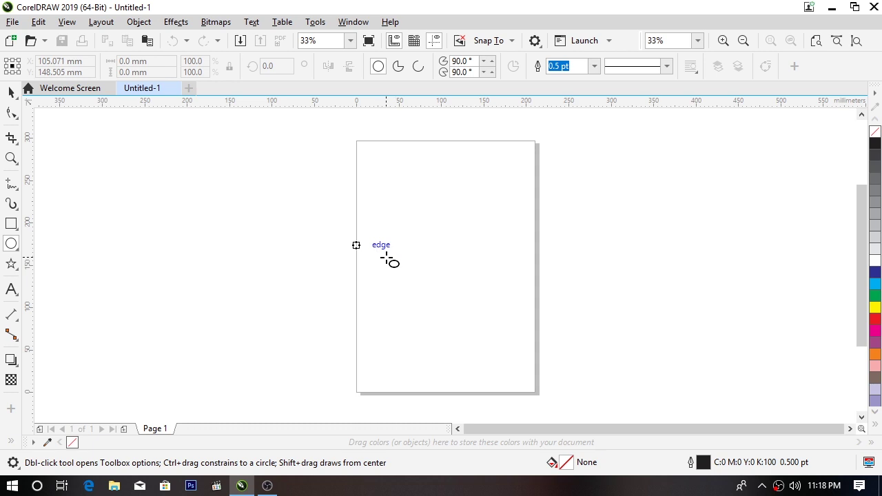
{"action": "left_click_drag", "start_coordinate": [381, 243], "coordinate": [397, 259]}
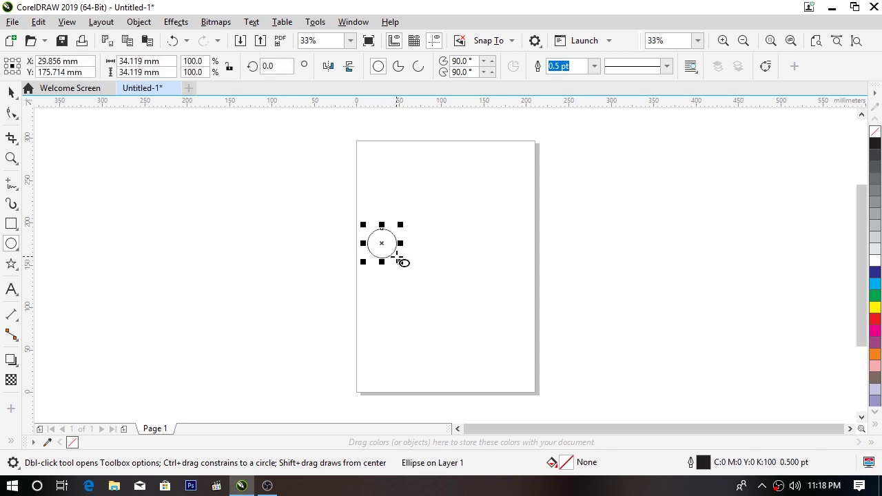
{"action": "left_click", "coordinate": [11, 94]}
{"action": "left_click", "coordinate": [388, 246]}
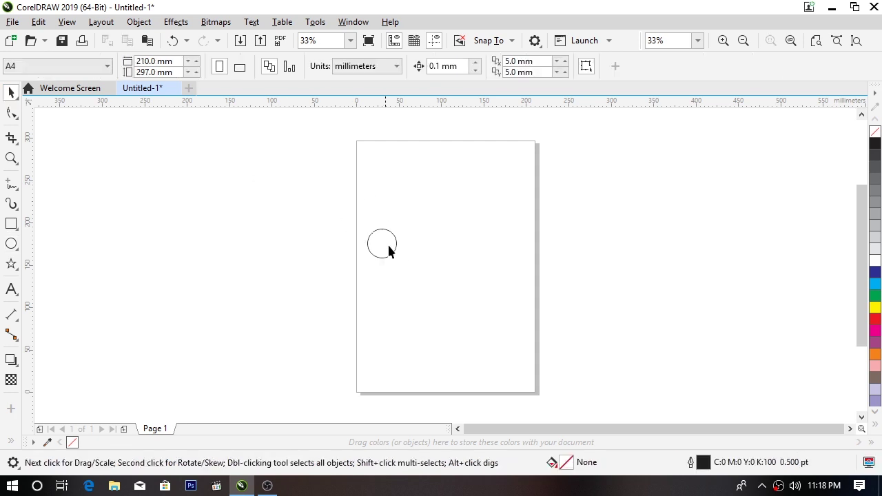
- Duplicate the circle twice and place the copies side by side to its right in a horizontal row
{"action": "left_click", "coordinate": [387, 246]}
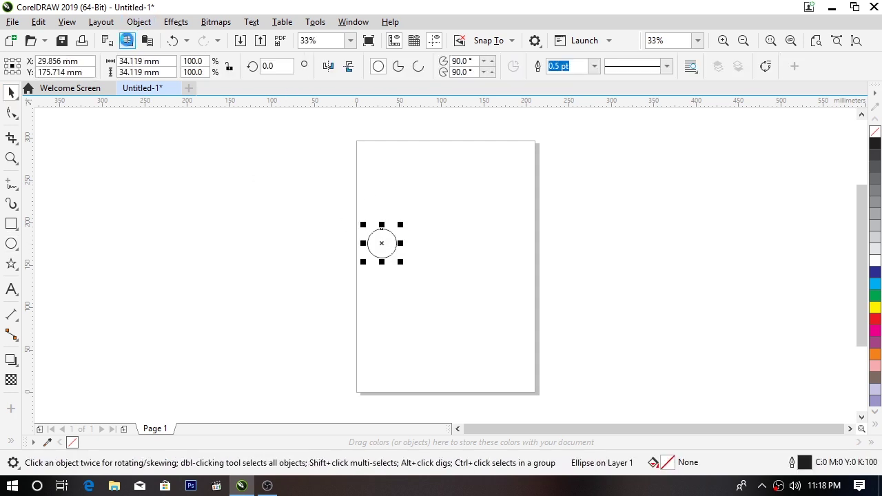
{"action": "left_click_drag", "start_coordinate": [388, 246], "coordinate": [420, 245]}
{"action": "left_click", "coordinate": [423, 215]}
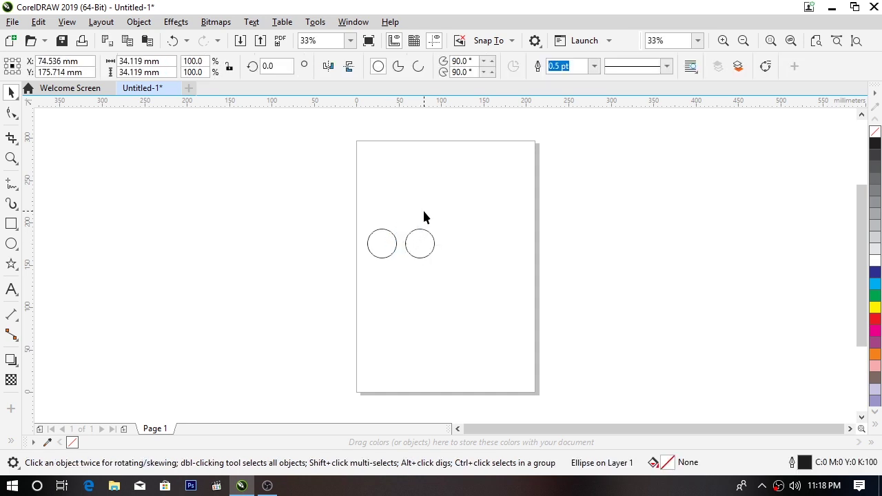
{"action": "left_click", "coordinate": [417, 245]}
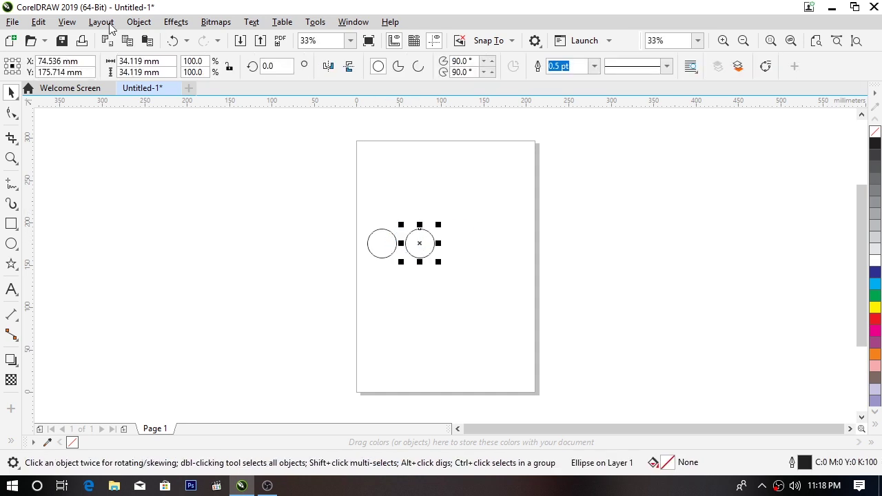
{"action": "left_click", "coordinate": [147, 43]}
{"action": "left_click", "coordinate": [405, 203]}
{"action": "left_click", "coordinate": [414, 232]}
{"action": "left_click_drag", "start_coordinate": [414, 237], "coordinate": [459, 243]}
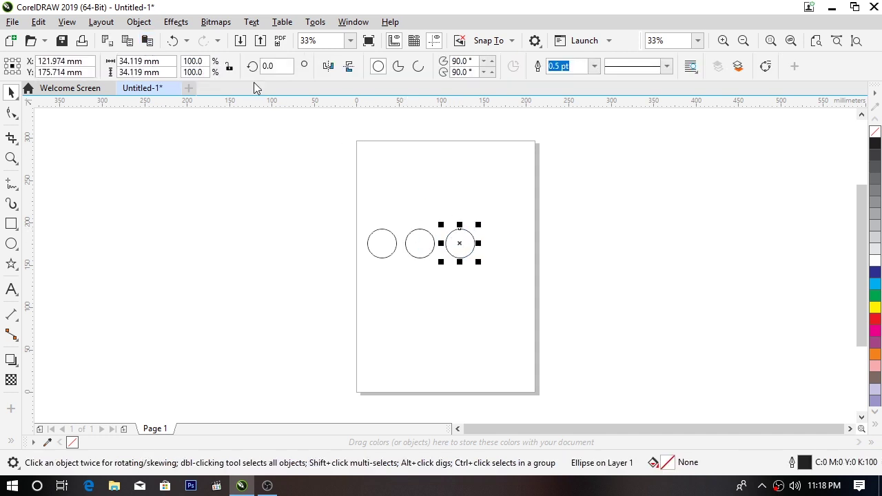
- Paste another copy of the circle and place it at the right end as the fourth circle in the row
{"action": "left_click", "coordinate": [130, 43]}
{"action": "left_click", "coordinate": [147, 42]}
{"action": "left_click", "coordinate": [422, 170]}
{"action": "left_click_drag", "start_coordinate": [472, 249], "coordinate": [516, 262]}
{"action": "left_click", "coordinate": [573, 299]}
{"action": "left_click_drag", "start_coordinate": [319, 200], "coordinate": [523, 276]}
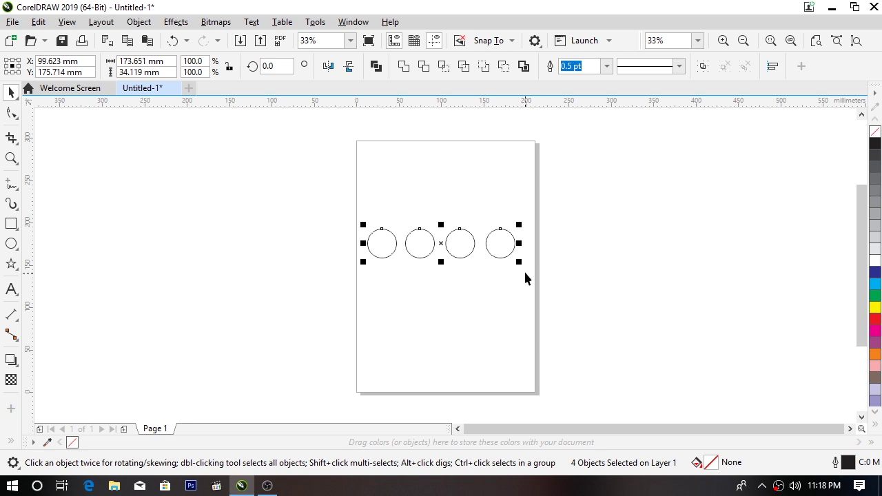
{"action": "left_click", "coordinate": [442, 205]}
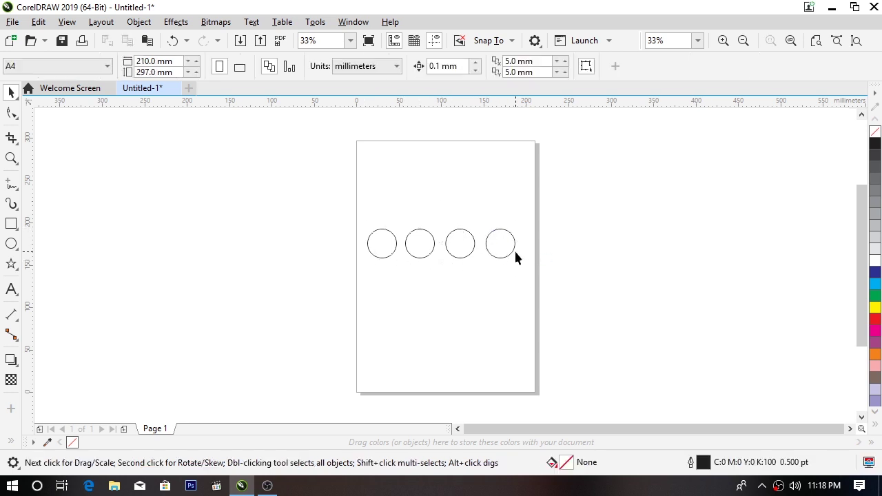
- Fill the leftmost circle with Cyan
{"action": "left_click", "coordinate": [386, 250]}
{"action": "left_click", "coordinate": [378, 192]}
{"action": "left_click", "coordinate": [392, 244]}
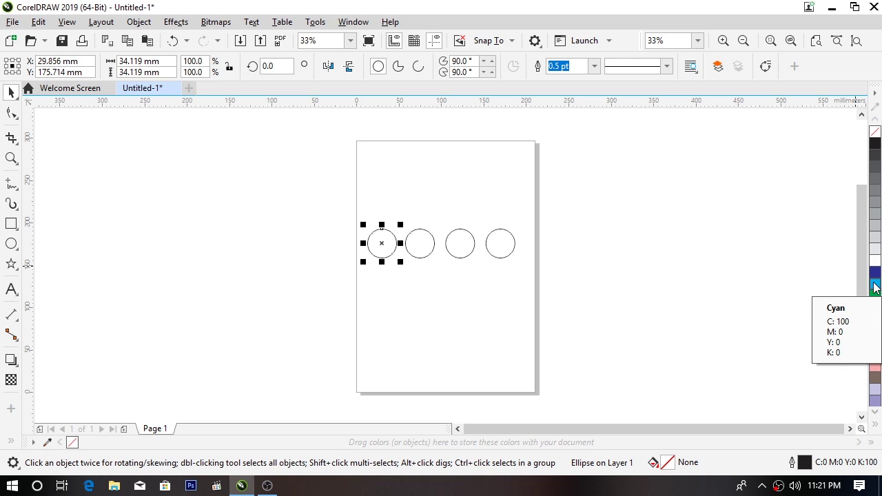
{"action": "left_click", "coordinate": [874, 285]}
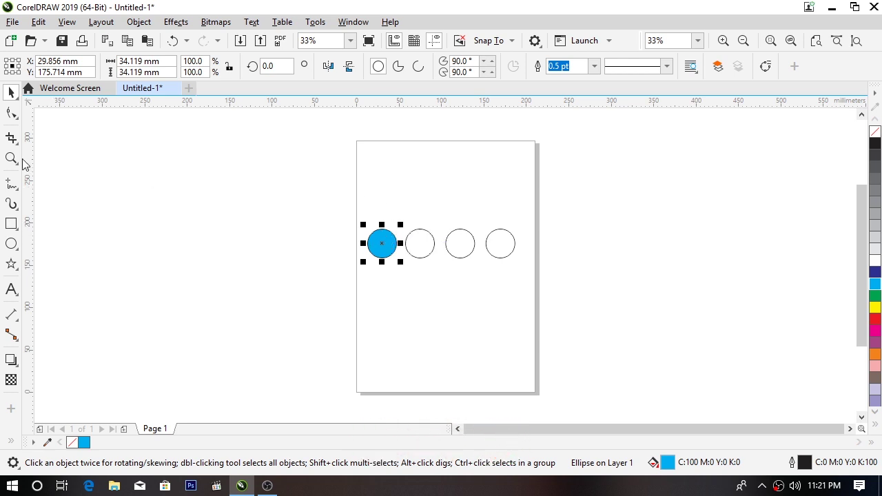
- Fill the second circle in the row with Magenta
{"action": "left_click", "coordinate": [11, 158]}
{"action": "left_click_drag", "start_coordinate": [308, 215], "coordinate": [548, 281]}
{"action": "left_click", "coordinate": [11, 92]}
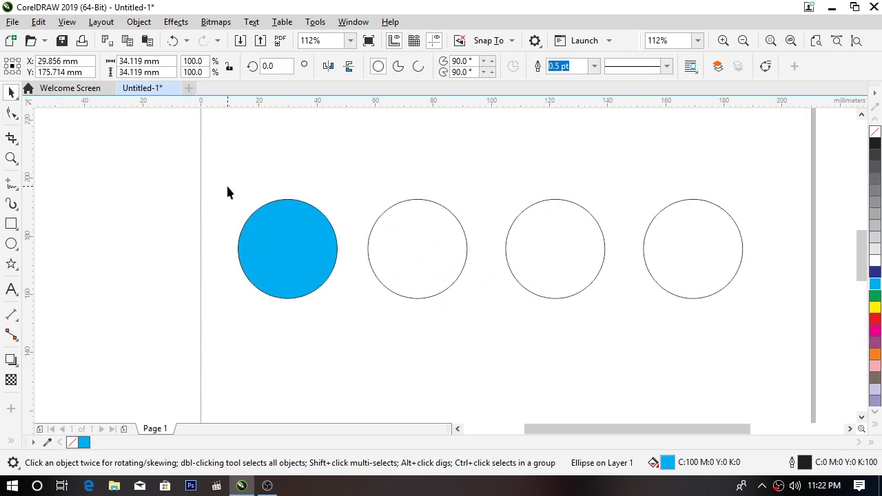
{"action": "left_click", "coordinate": [227, 187]}
{"action": "left_click", "coordinate": [329, 249]}
{"action": "left_click", "coordinate": [372, 312]}
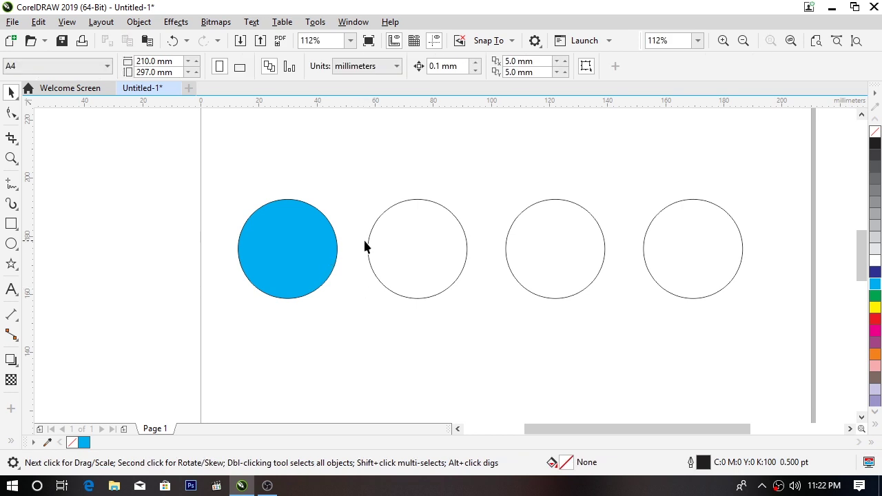
{"action": "left_click", "coordinate": [399, 249]}
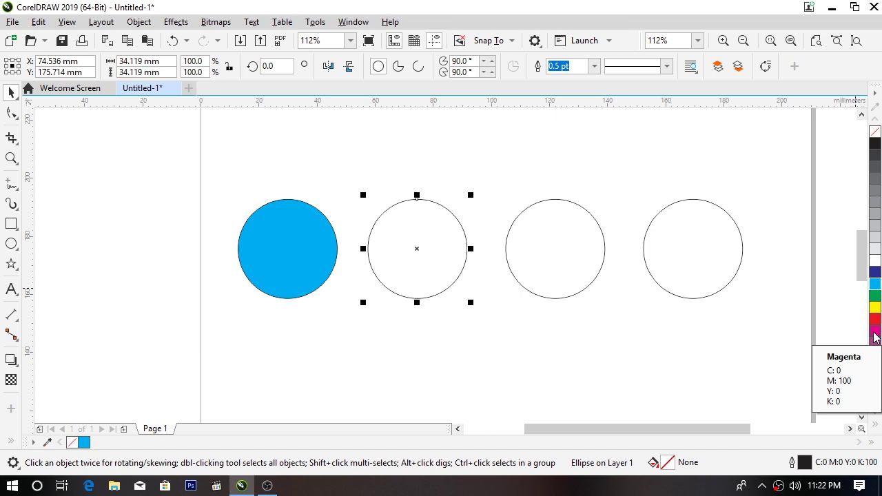
{"action": "left_click", "coordinate": [875, 334]}
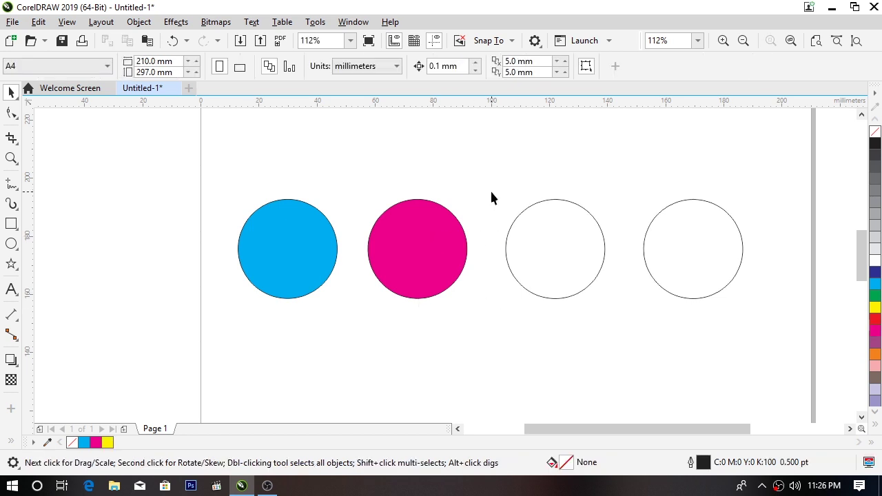
- Fill the third circle with yellow and the fourth circle with Black
{"action": "left_click", "coordinate": [558, 222]}
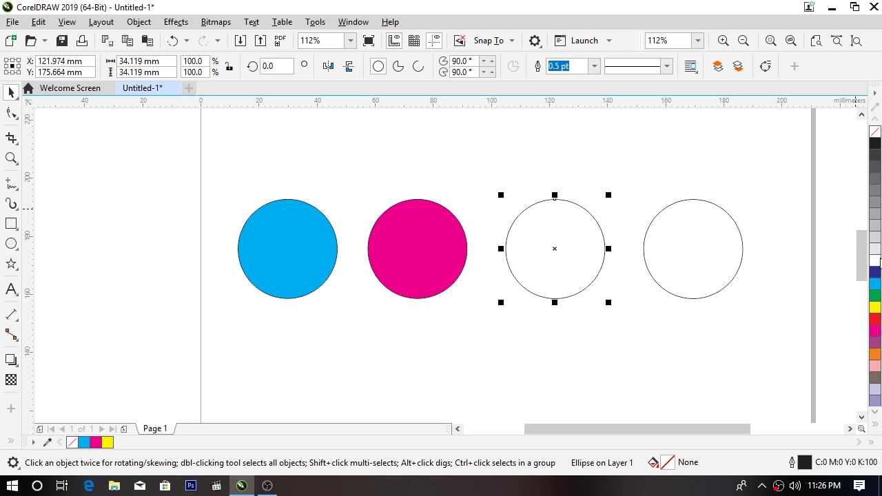
{"action": "left_click", "coordinate": [873, 308]}
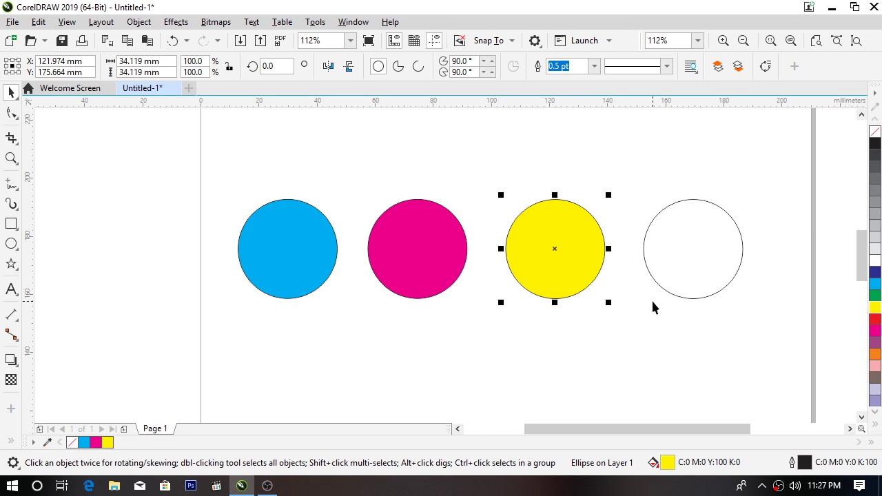
{"action": "left_click", "coordinate": [673, 290]}
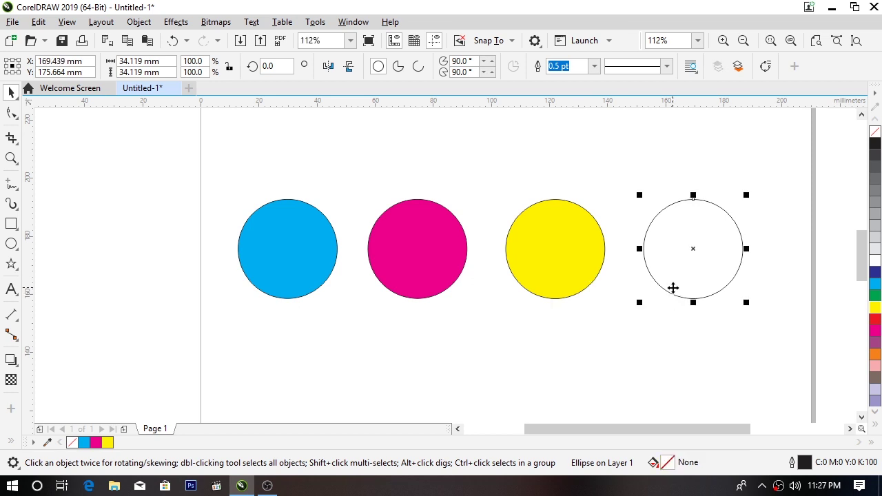
{"action": "left_click", "coordinate": [874, 145]}
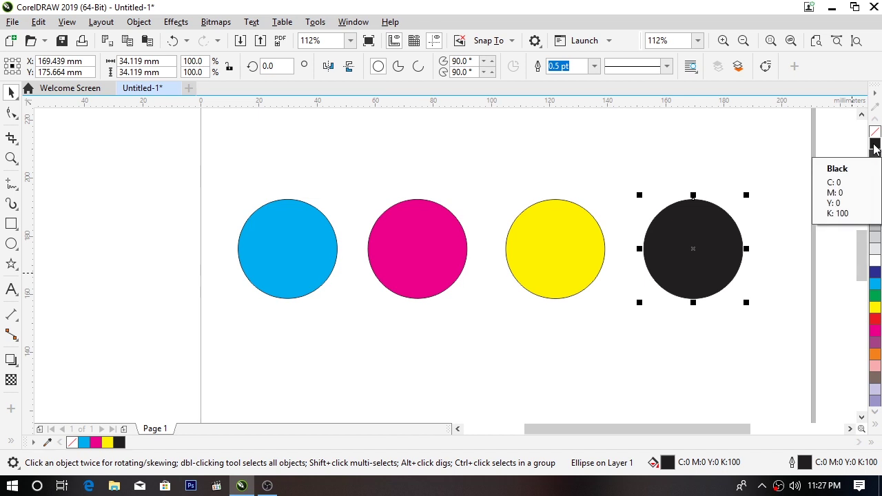
{"action": "left_click", "coordinate": [822, 147]}
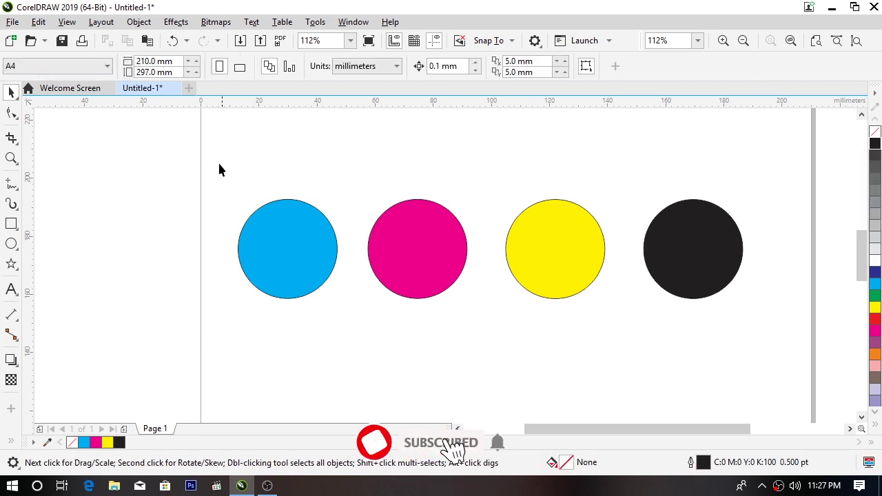
{"action": "left_click_drag", "start_coordinate": [199, 165], "coordinate": [761, 343]}
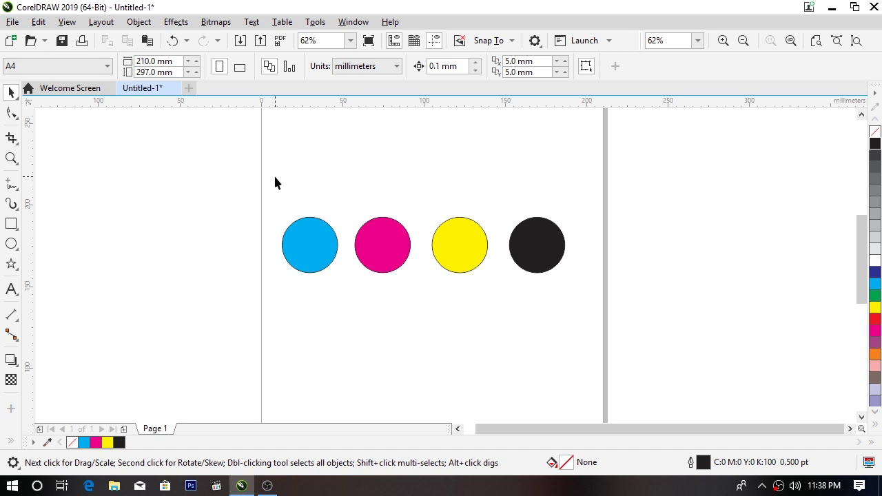
{"action": "left_click_drag", "start_coordinate": [275, 177], "coordinate": [569, 300]}
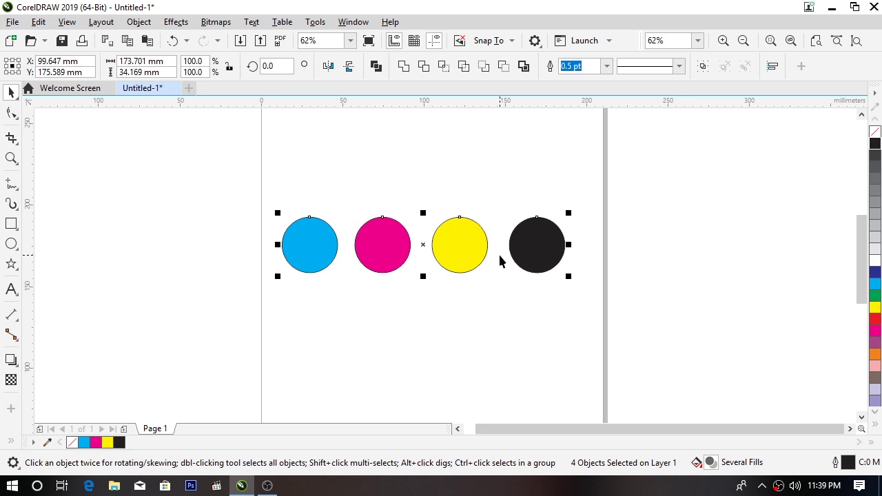
{"action": "left_click", "coordinate": [496, 281]}
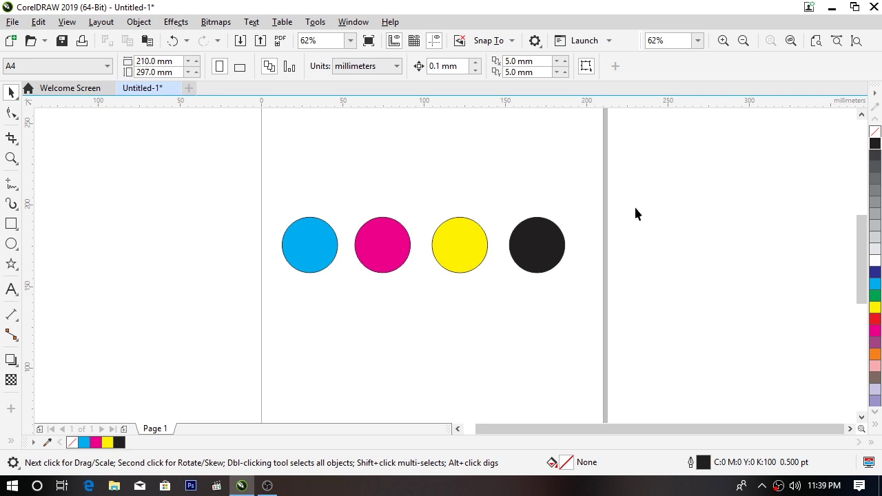
- Examine the uniform fill options and CMYK colour model in the default fill settings, discarding any changes
{"action": "double_click", "coordinate": [553, 463]}
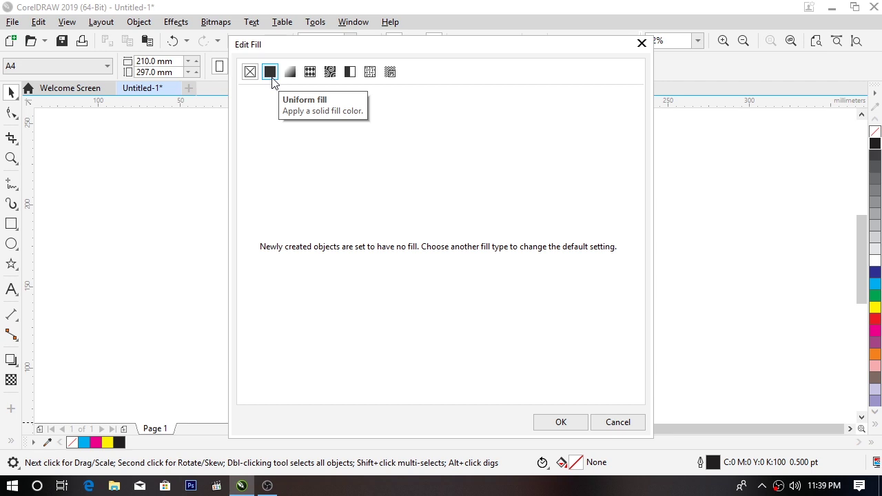
{"action": "left_click", "coordinate": [271, 78]}
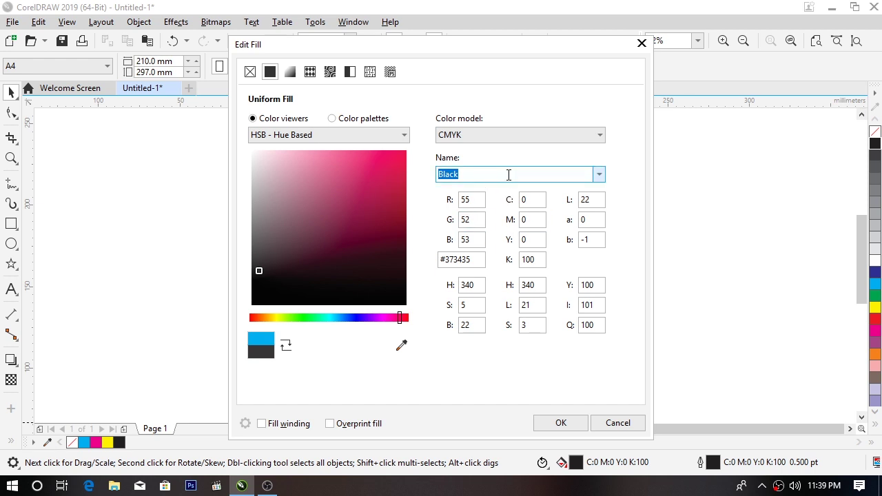
{"action": "left_click", "coordinate": [487, 138]}
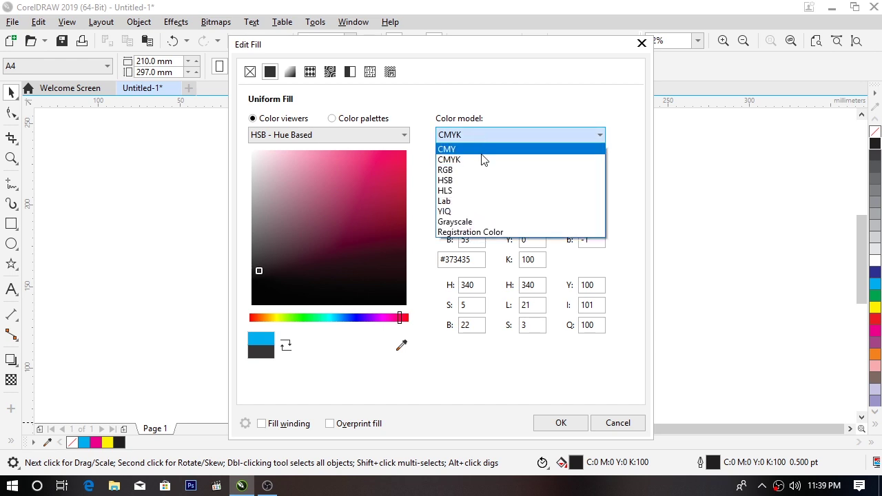
{"action": "left_click", "coordinate": [482, 159]}
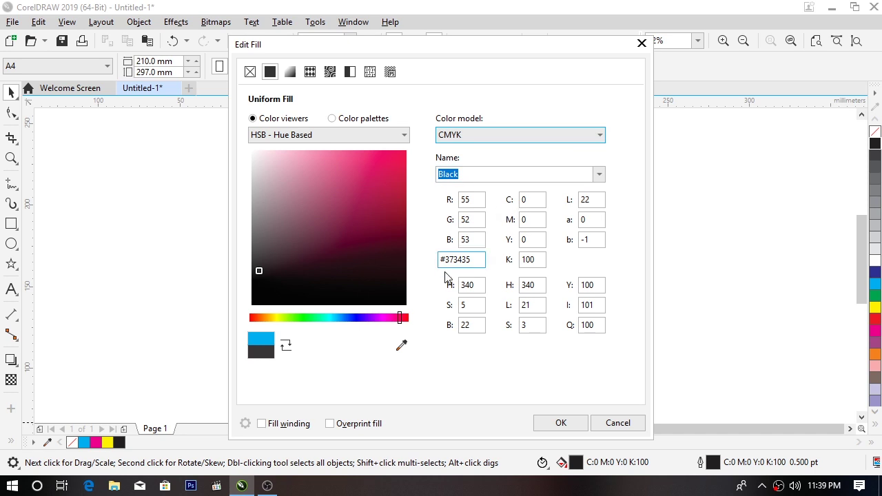
{"action": "left_click", "coordinate": [615, 422]}
- Delete the four coloured circles and draw a rectangle about 82 by 70 mm in the middle of the page
{"action": "left_click_drag", "start_coordinate": [275, 190], "coordinate": [589, 308]}
{"action": "key", "text": "Delete"}
{"action": "left_click", "coordinate": [11, 224]}
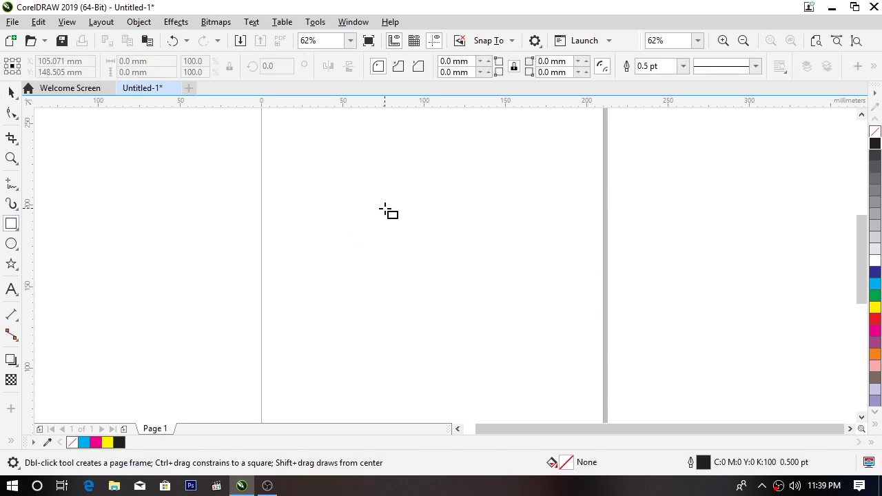
{"action": "left_click_drag", "start_coordinate": [353, 203], "coordinate": [487, 317]}
{"action": "key", "text": "space"}
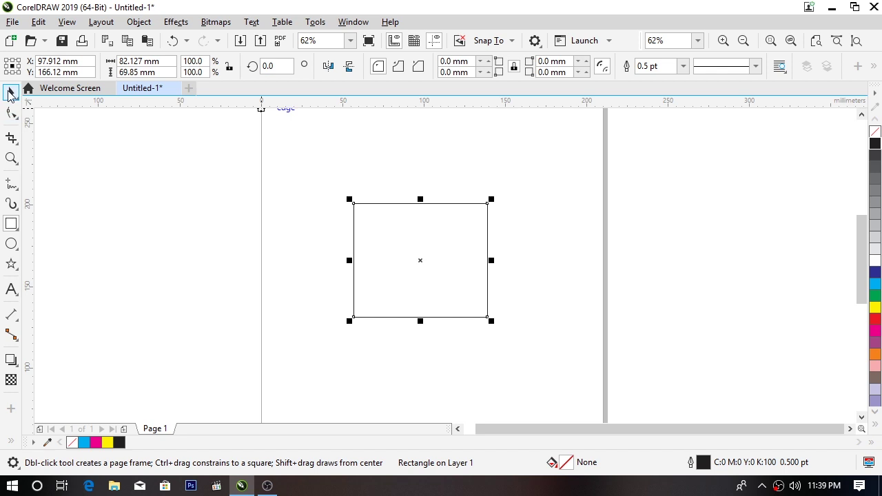
- Move the rectangle off the page into the empty area to its left and deselect it
{"action": "left_click_drag", "start_coordinate": [419, 293], "coordinate": [152, 273]}
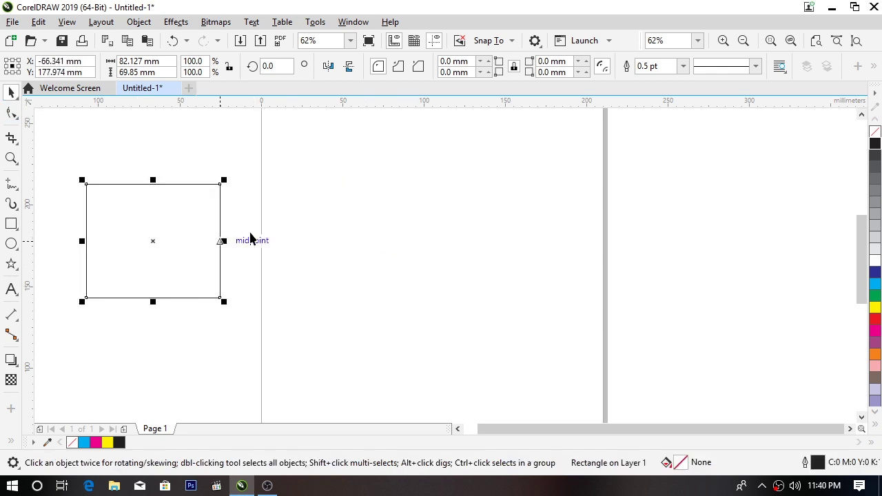
{"action": "left_click", "coordinate": [294, 300]}
{"action": "left_click", "coordinate": [173, 224]}
{"action": "left_click", "coordinate": [591, 393]}
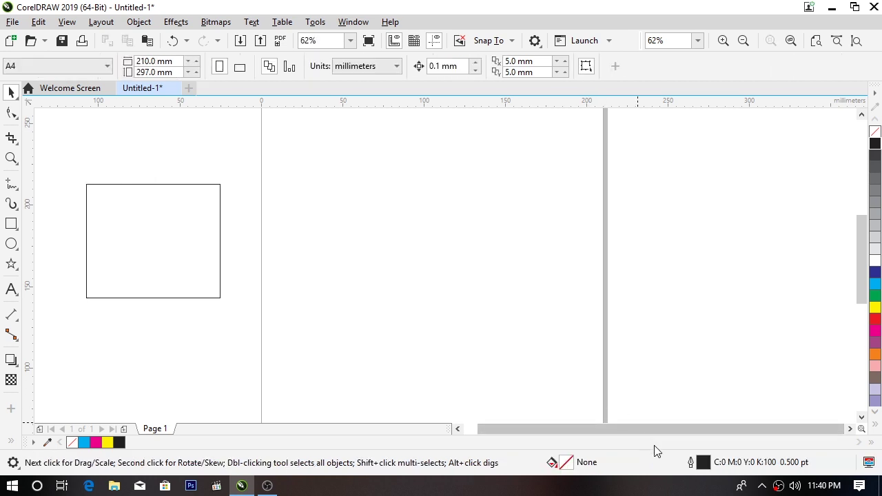
- Apply a uniform fill to the rectangle beside the page and examine its CMYK component values
{"action": "left_click", "coordinate": [197, 265]}
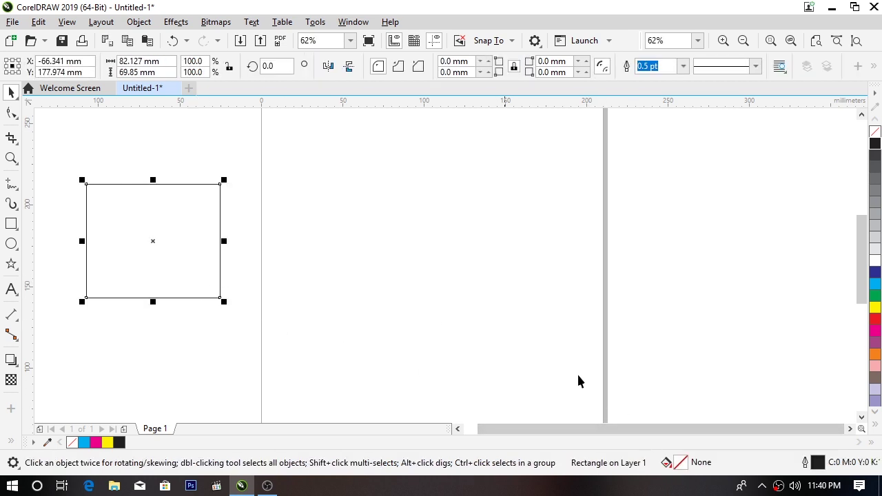
{"action": "double_click", "coordinate": [666, 462]}
{"action": "left_click", "coordinate": [269, 72]}
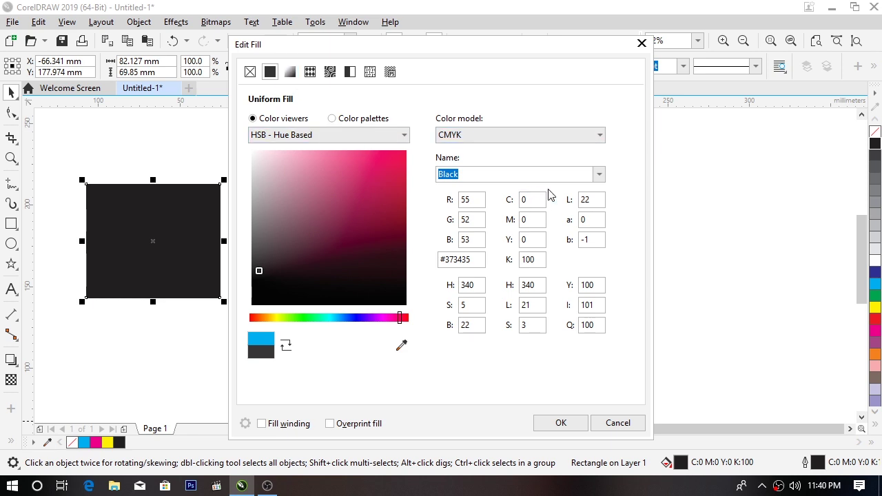
{"action": "key", "text": "Tab"}
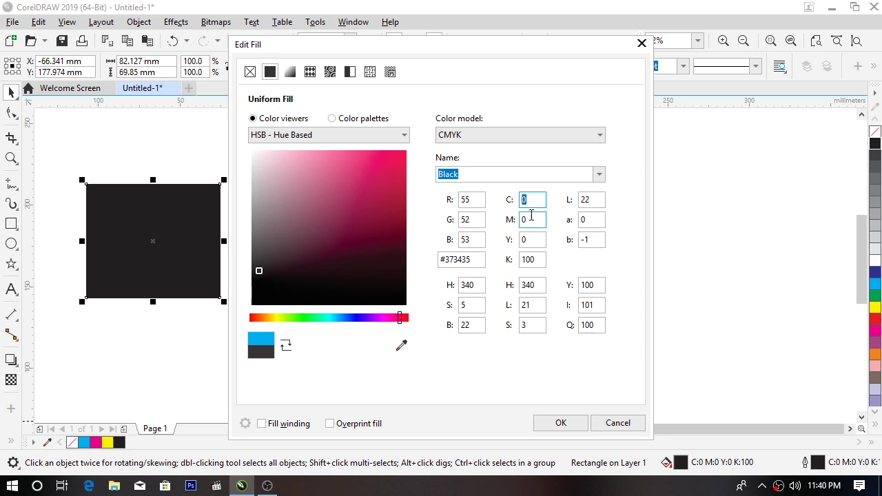
{"action": "key", "text": "Tab"}
{"action": "key", "text": "Tab"}
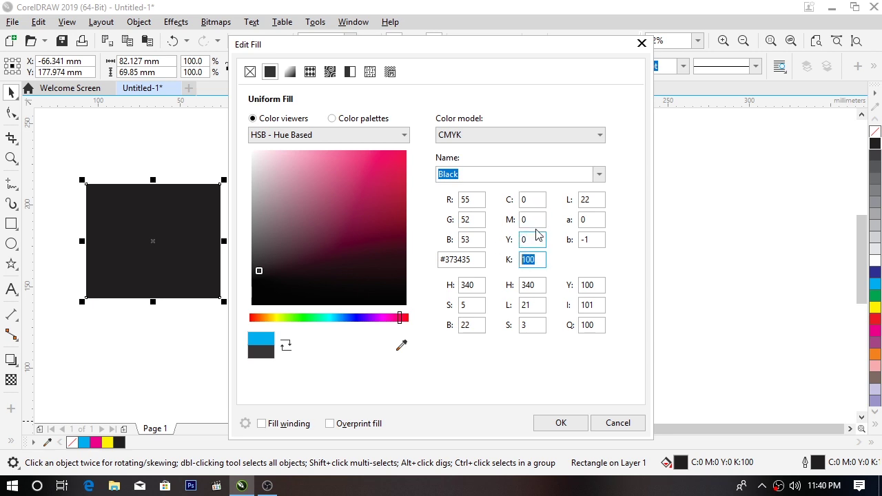
{"action": "left_click_drag", "start_coordinate": [536, 199], "coordinate": [509, 200]}
{"action": "double_click", "coordinate": [523, 235]}
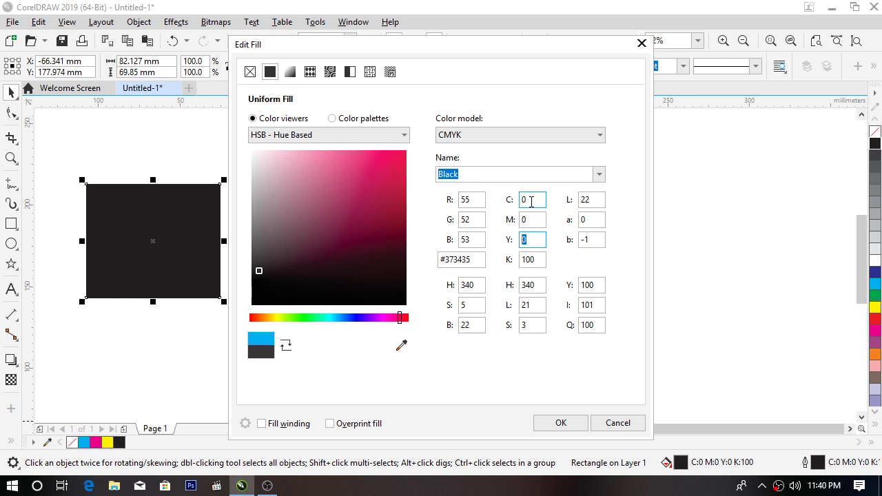
- Set the rectangle's uniform fill to C 100, Y 100 and K 0
{"action": "left_click_drag", "start_coordinate": [533, 200], "coordinate": [515, 205]}
{"action": "type", "text": "100"}
{"action": "double_click", "coordinate": [525, 240]}
{"action": "type", "text": "100"}
{"action": "double_click", "coordinate": [534, 259]}
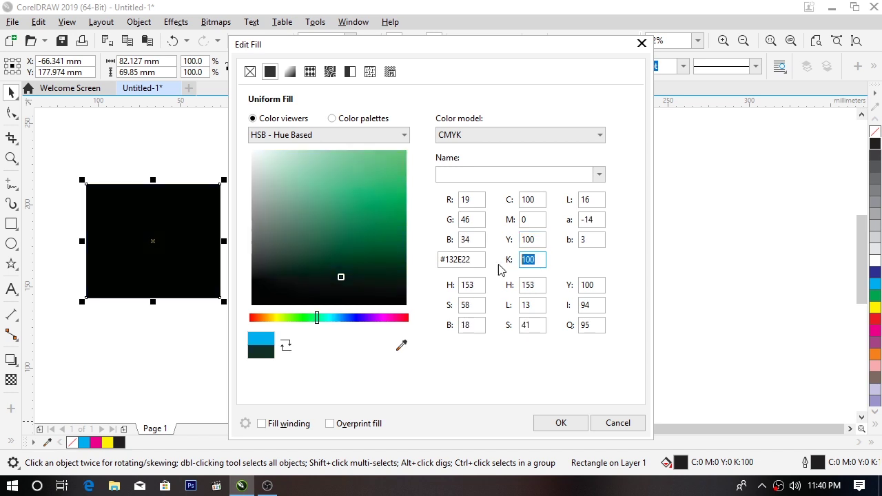
{"action": "type", "text": "0"}
{"action": "left_click", "coordinate": [558, 422]}
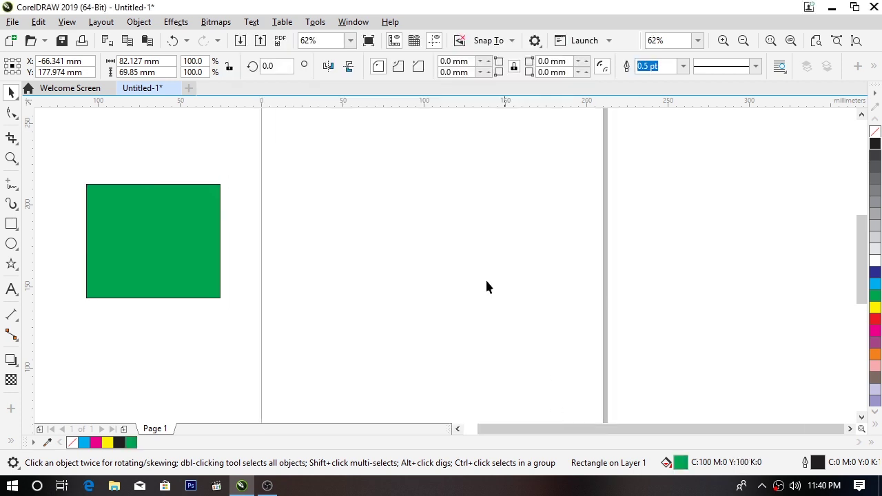
- Remove the outline from the green rectangle
{"action": "left_click", "coordinate": [218, 213]}
{"action": "left_click", "coordinate": [214, 152]}
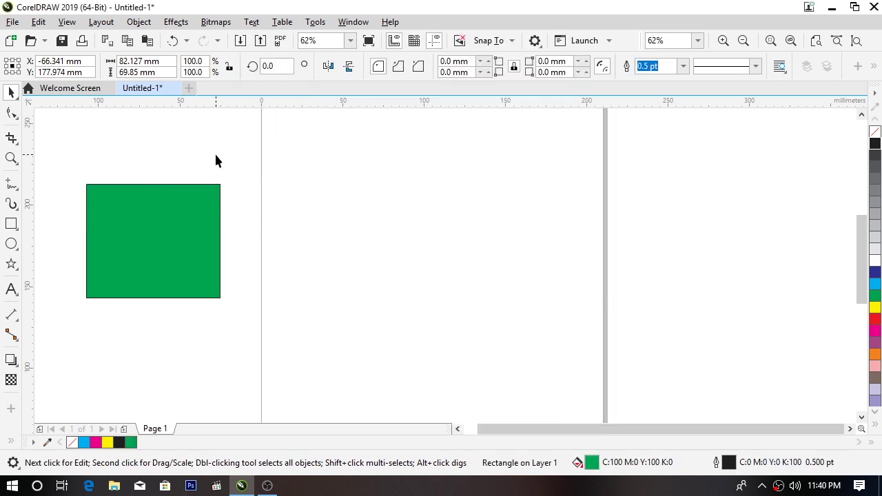
{"action": "left_click", "coordinate": [199, 198]}
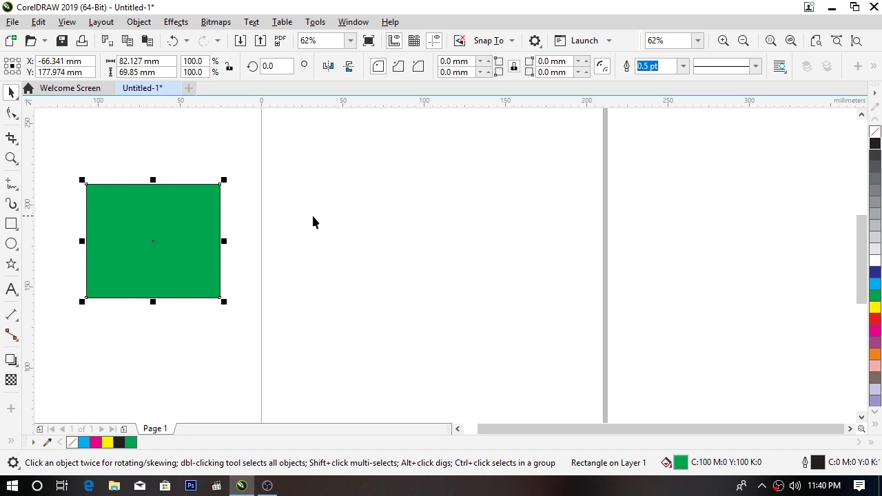
{"action": "right_click", "coordinate": [875, 131]}
{"action": "left_click", "coordinate": [537, 203]}
{"action": "left_click", "coordinate": [213, 205]}
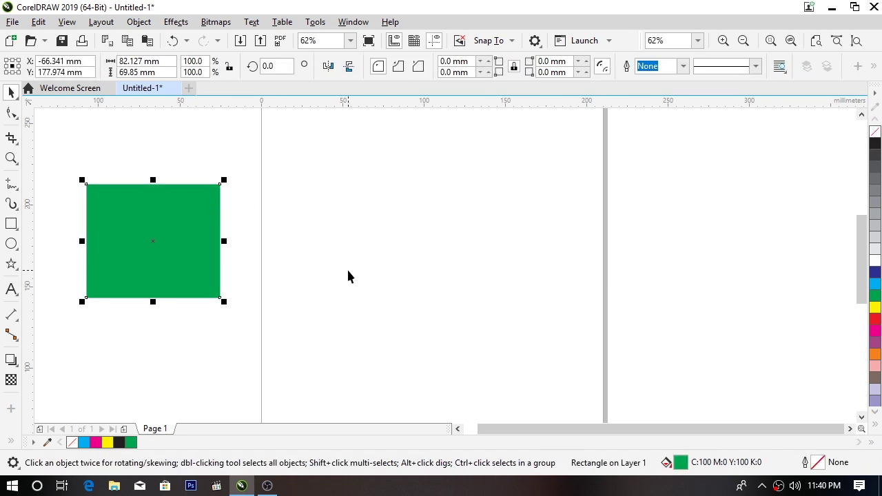
- Change the rectangle's uniform fill to C 0, M 100 and Y 100
{"action": "double_click", "coordinate": [667, 464]}
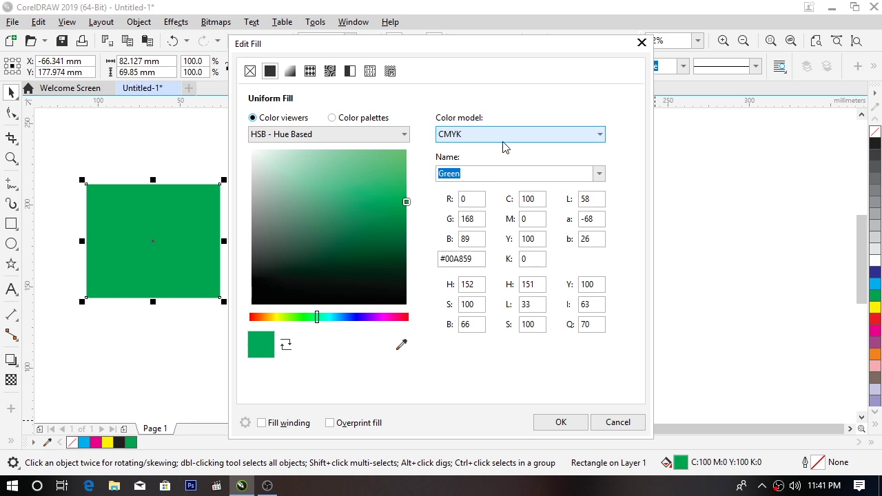
{"action": "left_click_drag", "start_coordinate": [539, 200], "coordinate": [507, 204]}
{"action": "type", "text": "0"}
{"action": "key", "text": "Tab"}
{"action": "key", "text": "Tab"}
{"action": "type", "text": "0"}
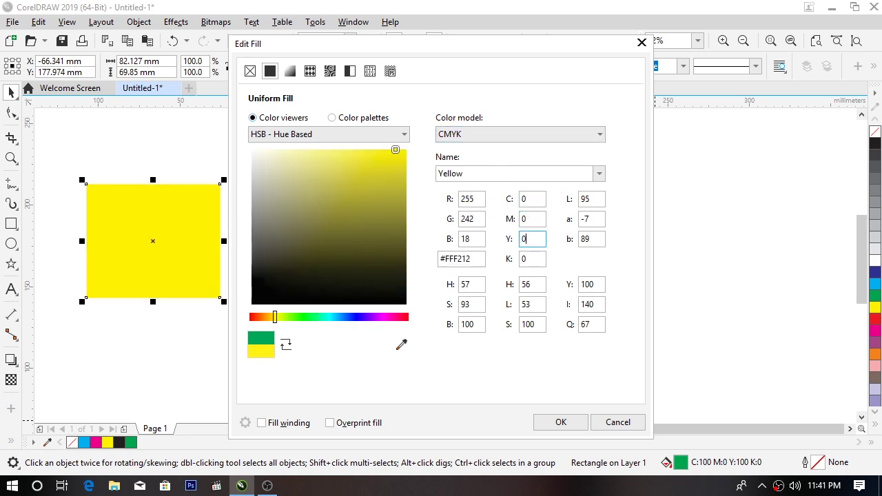
{"action": "left_click", "coordinate": [532, 219]}
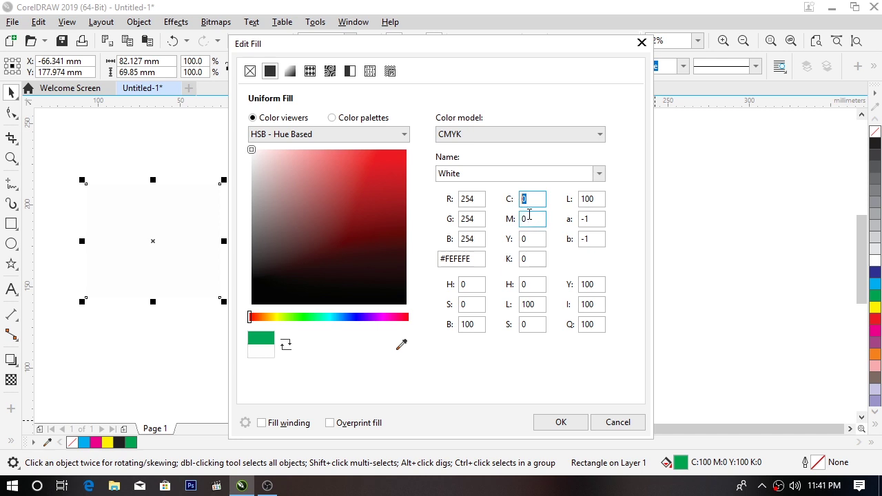
{"action": "left_click_drag", "start_coordinate": [526, 219], "coordinate": [514, 220]}
{"action": "type", "text": "100"}
{"action": "left_click_drag", "start_coordinate": [538, 237], "coordinate": [494, 252]}
{"action": "type", "text": "100"}
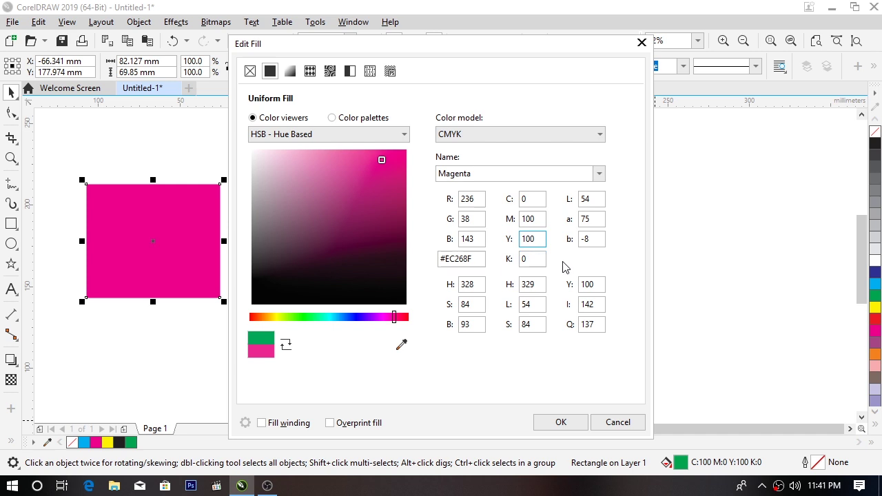
{"action": "left_click", "coordinate": [559, 422]}
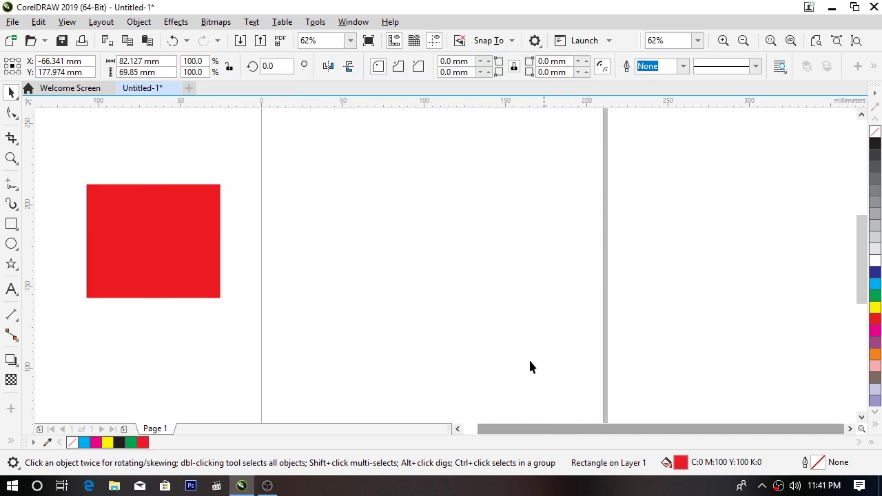
- Change the rectangle's uniform fill to M 40 and Y 20
{"action": "left_click", "coordinate": [200, 217]}
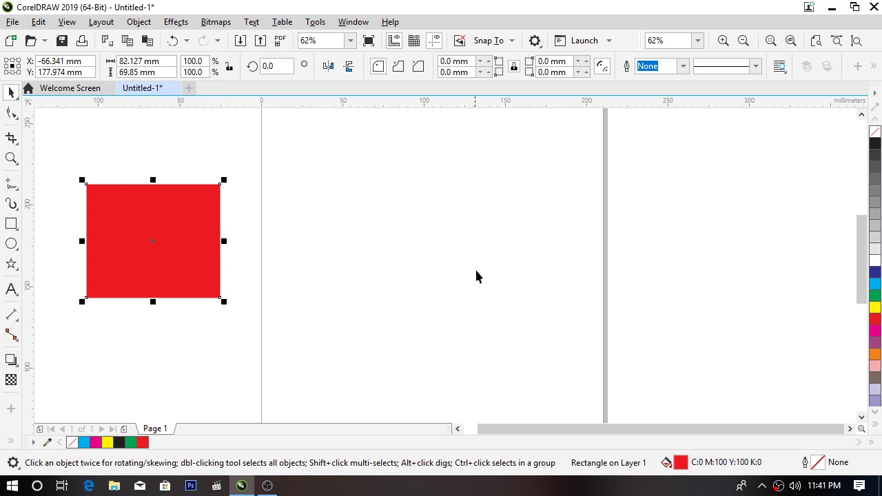
{"action": "double_click", "coordinate": [666, 465]}
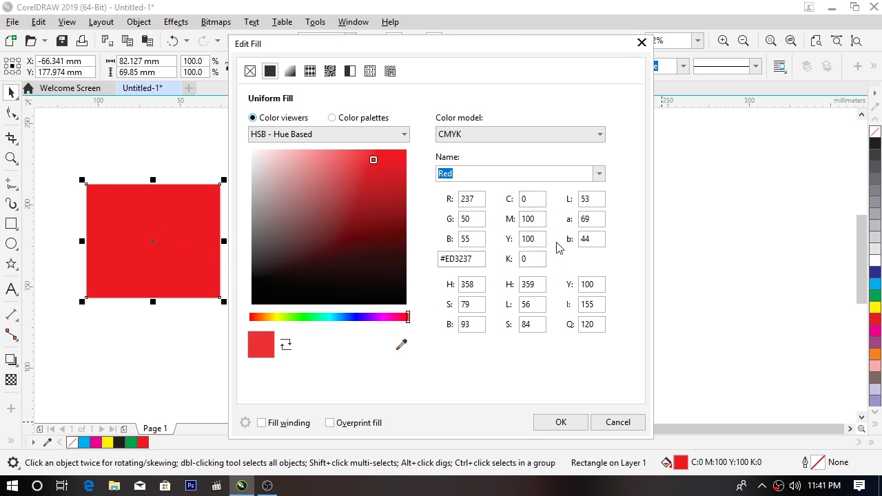
{"action": "left_click_drag", "start_coordinate": [539, 220], "coordinate": [518, 227]}
{"action": "type", "text": "0"}
{"action": "key", "text": "Tab"}
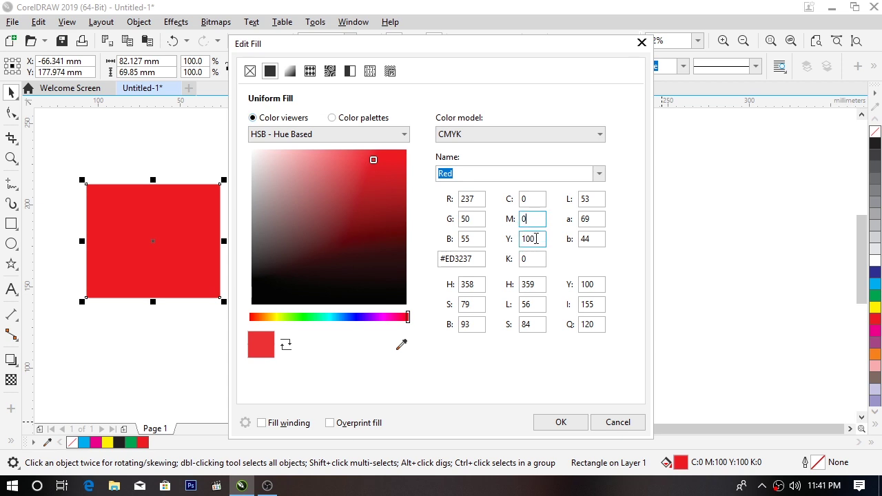
{"action": "type", "text": "0"}
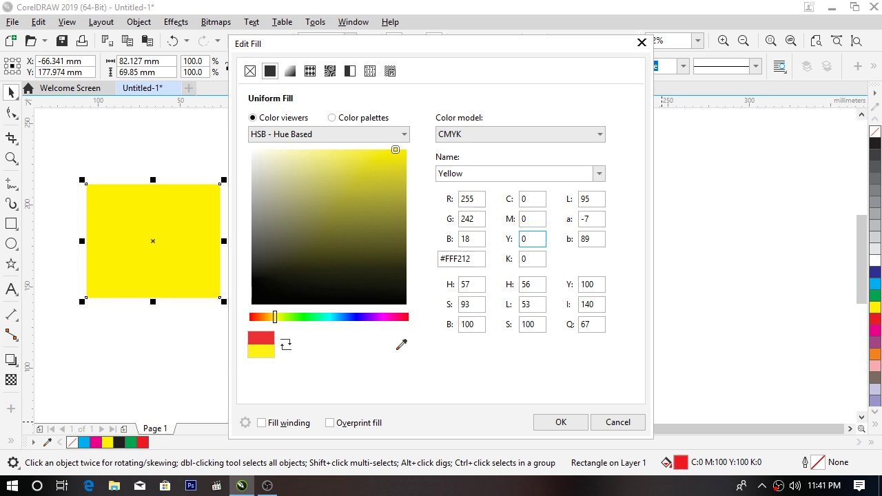
{"action": "left_click", "coordinate": [539, 221]}
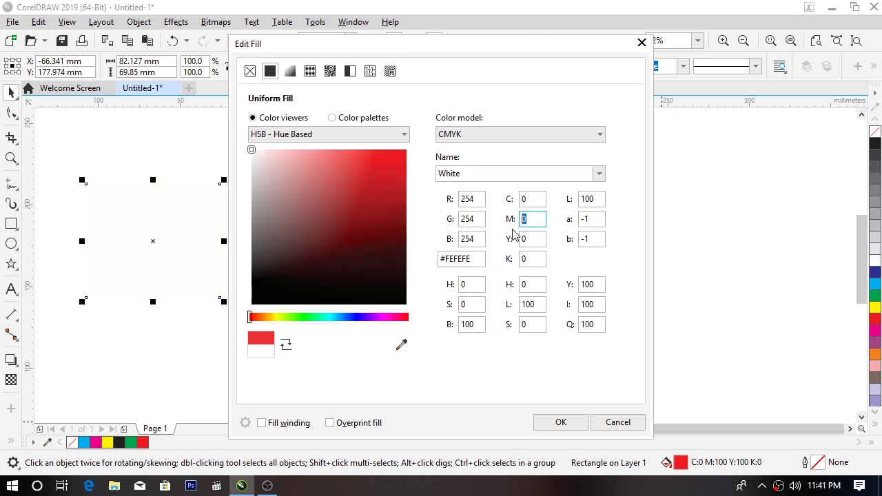
{"action": "type", "text": "40"}
{"action": "left_click", "coordinate": [531, 242]}
{"action": "type", "text": "20"}
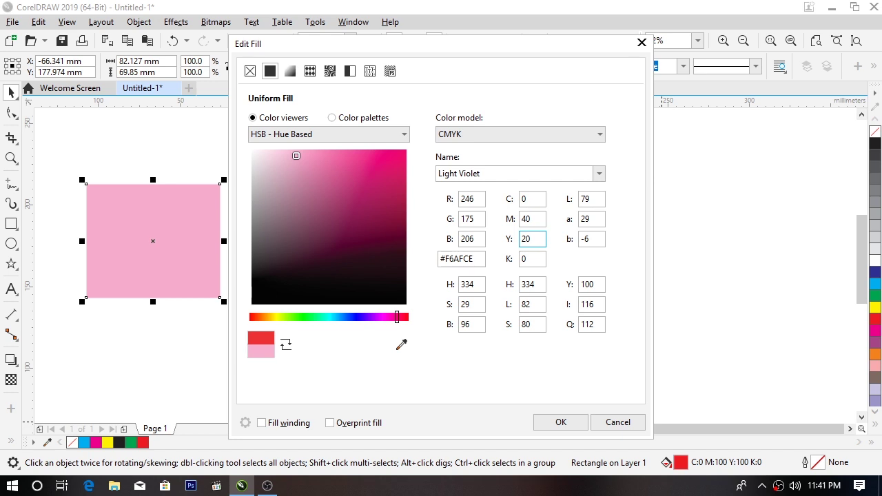
{"action": "left_click", "coordinate": [555, 421]}
- Move the pink rectangle onto the middle of the page, then delete it
{"action": "left_click_drag", "start_coordinate": [200, 246], "coordinate": [409, 246]}
{"action": "left_click", "coordinate": [520, 294]}
{"action": "left_click", "coordinate": [514, 238]}
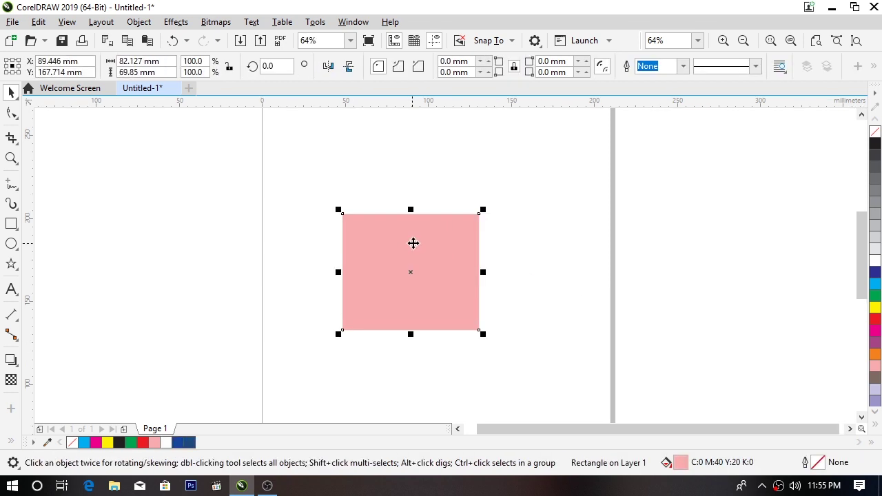
{"action": "left_click", "coordinate": [432, 174]}
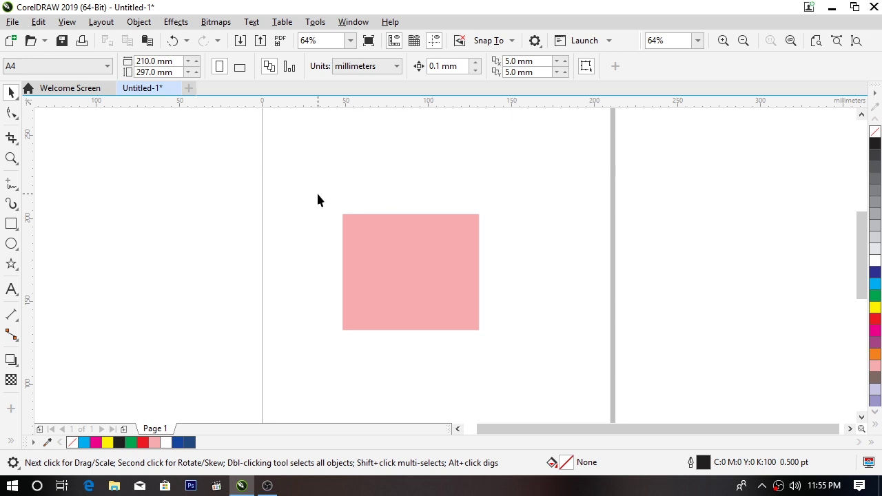
{"action": "left_click", "coordinate": [414, 257]}
{"action": "key", "text": "Delete"}
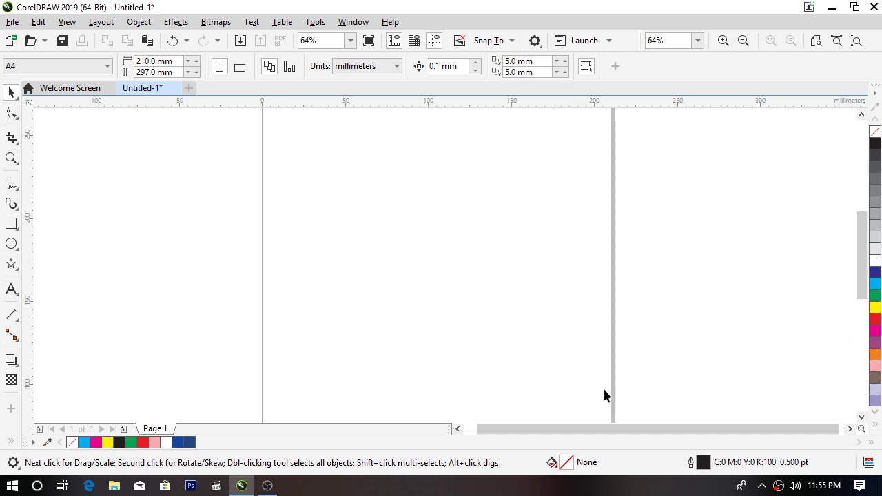
- Examine the CMYK values of a uniform fill in the default fill settings, discarding any changes
{"action": "double_click", "coordinate": [559, 462]}
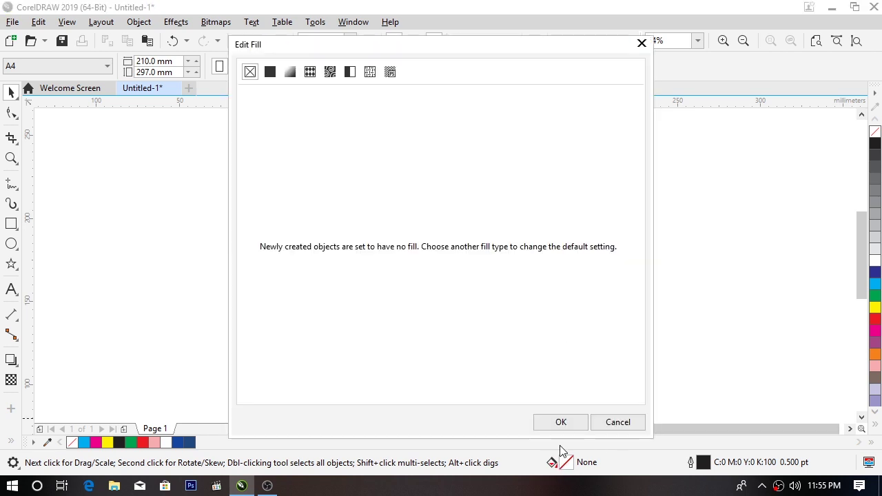
{"action": "left_click", "coordinate": [276, 76]}
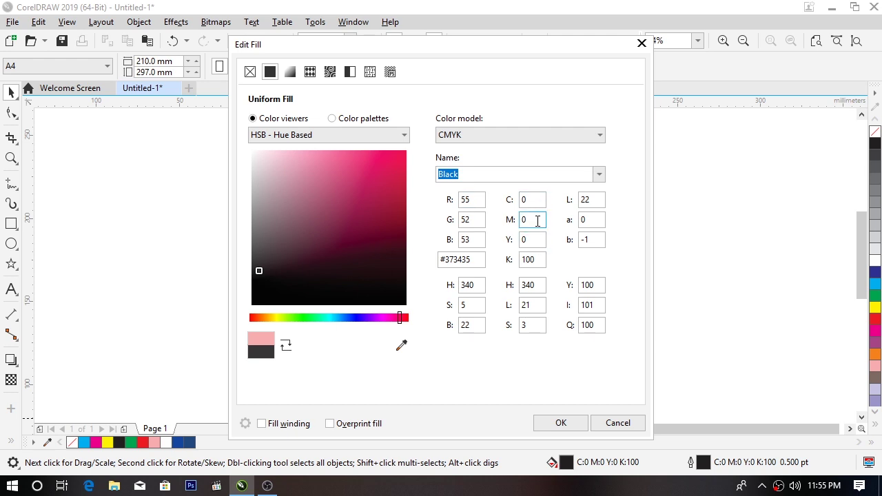
{"action": "left_click", "coordinate": [611, 423]}
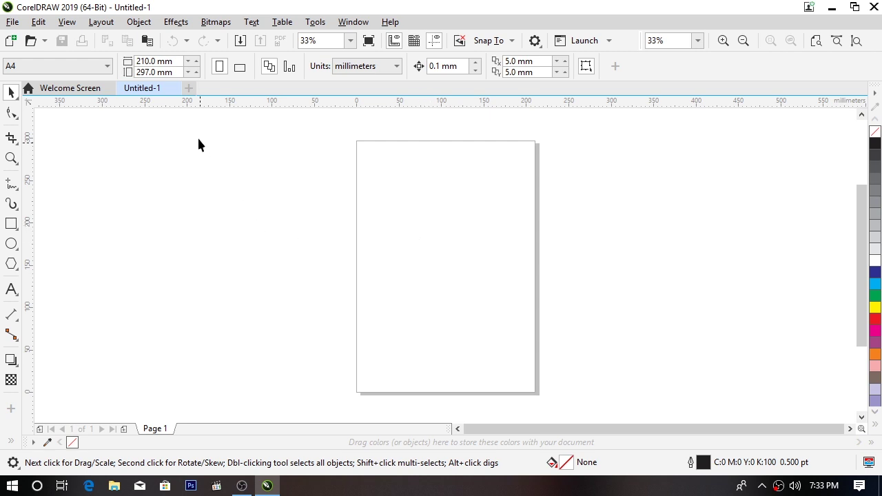
- Close the current document and create a new A4 document with RGB as the primary color mode
{"action": "left_click", "coordinate": [174, 89]}
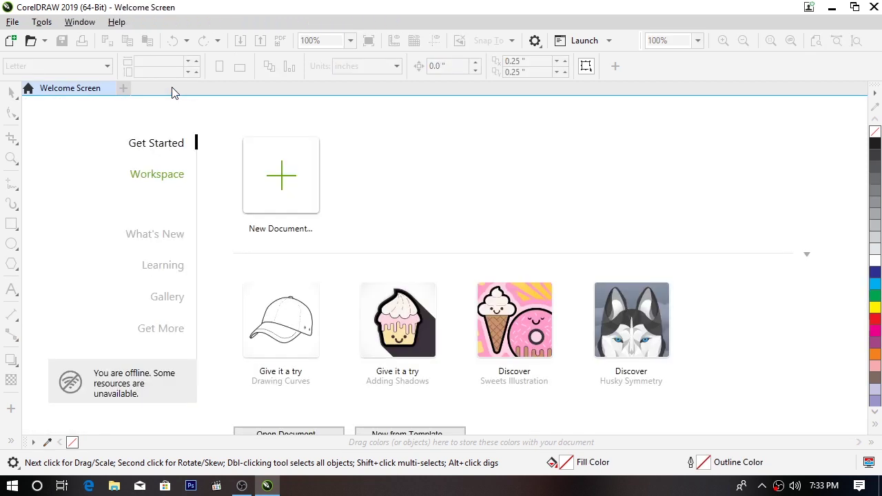
{"action": "left_click", "coordinate": [291, 186]}
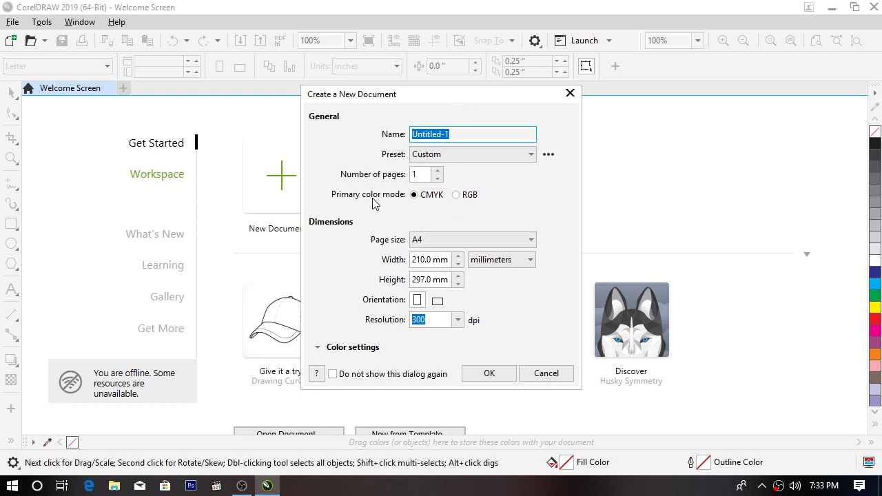
{"action": "left_click", "coordinate": [457, 196]}
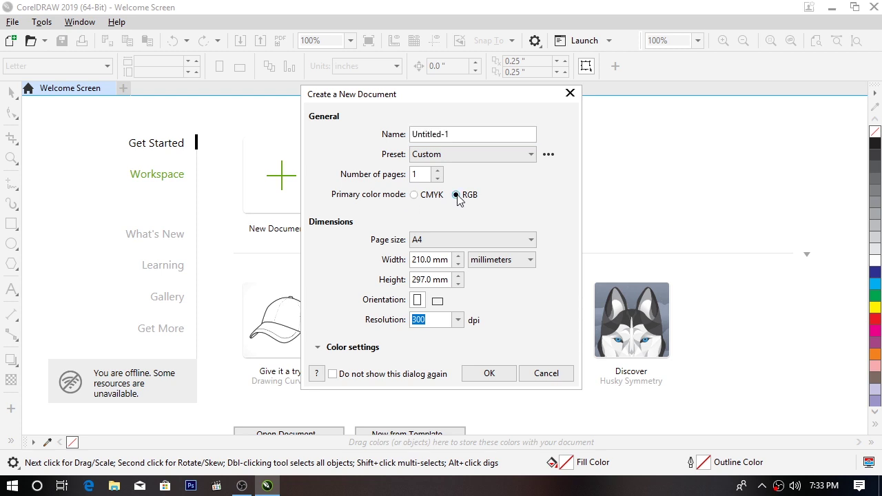
{"action": "left_click", "coordinate": [505, 377]}
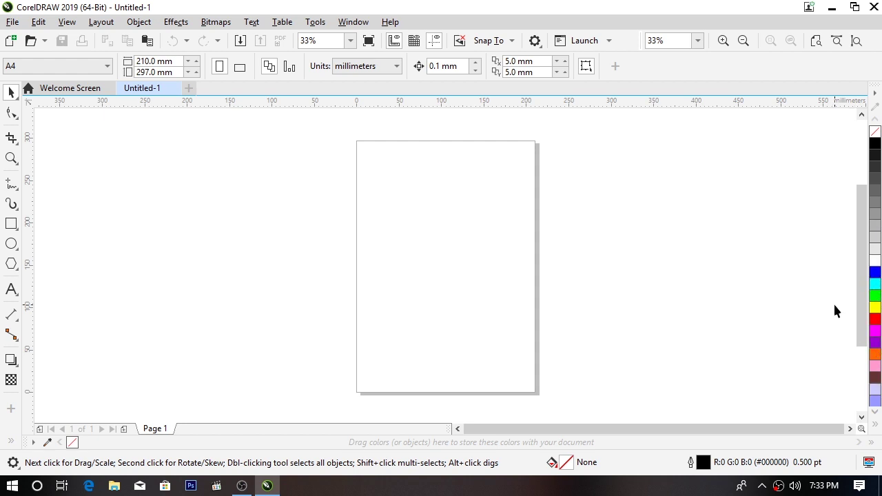
- Draw a circle about 41 mm in diameter near the left edge of the page, slightly above mid-height
{"action": "left_click", "coordinate": [11, 244]}
{"action": "left_click_drag", "start_coordinate": [389, 242], "coordinate": [410, 260]}
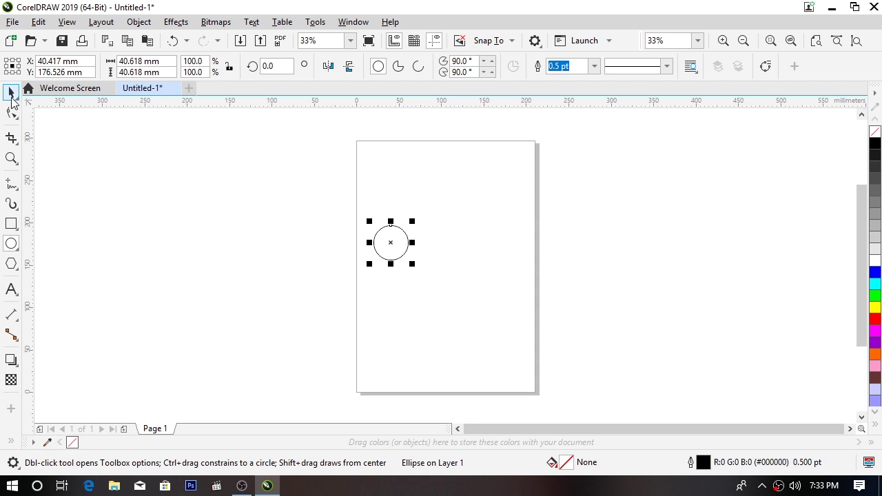
{"action": "left_click", "coordinate": [11, 94]}
- Make two copies of the circle and place them side by side to its right, forming a row of three
{"action": "left_click", "coordinate": [134, 42]}
{"action": "left_click", "coordinate": [147, 43]}
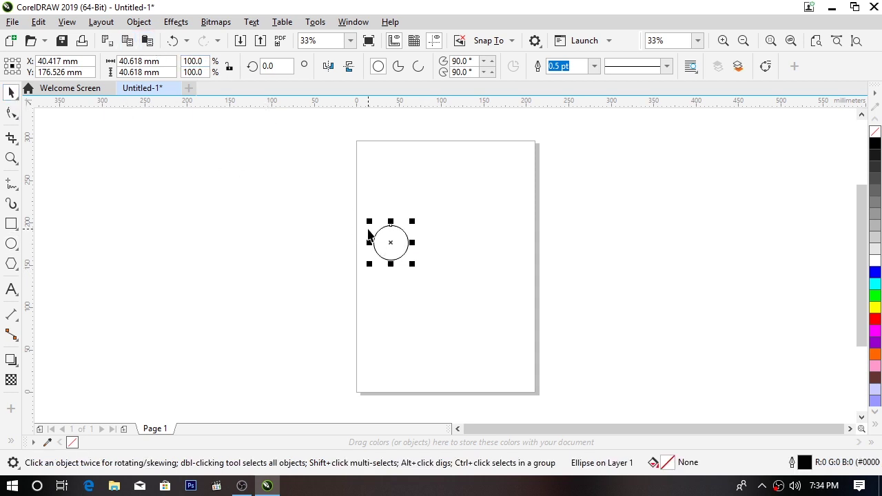
{"action": "left_click_drag", "start_coordinate": [388, 240], "coordinate": [430, 256]}
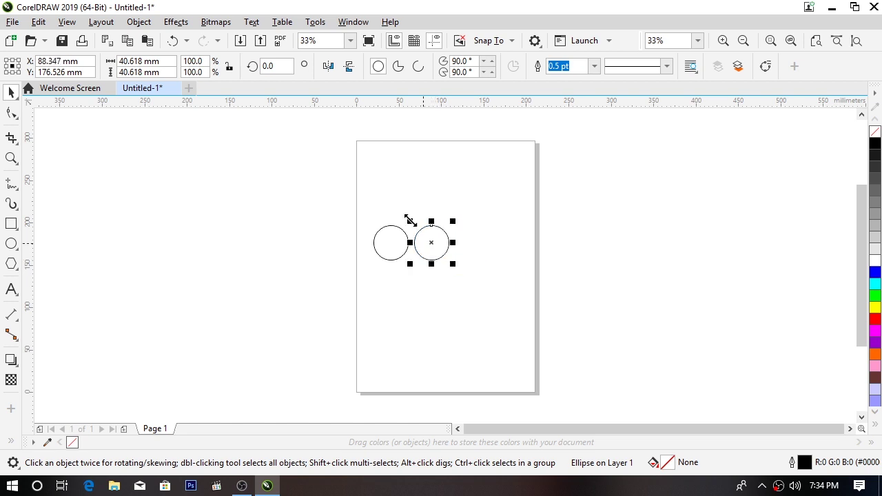
{"action": "left_click", "coordinate": [146, 42]}
{"action": "left_click_drag", "start_coordinate": [399, 251], "coordinate": [482, 244]}
{"action": "left_click", "coordinate": [515, 209]}
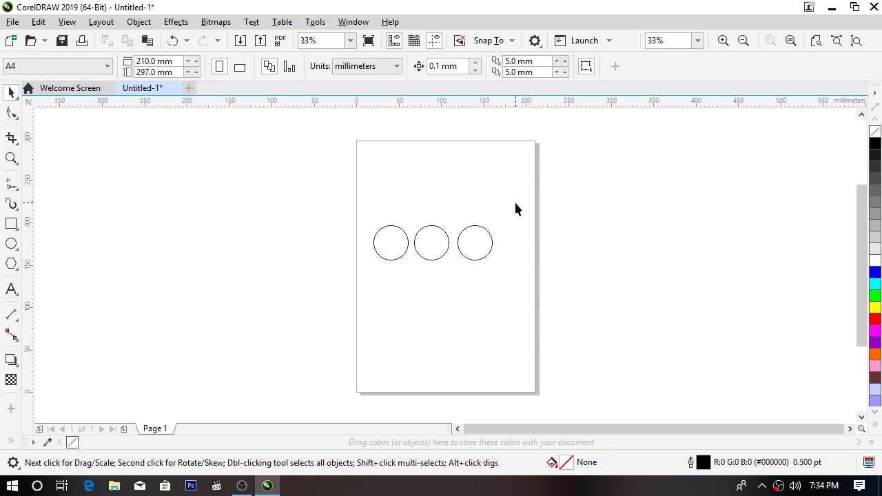
- Move the row of three circles about 16 mm to the right so it is roughly centred across the page
{"action": "left_click_drag", "start_coordinate": [321, 188], "coordinate": [519, 282]}
{"action": "left_click_drag", "start_coordinate": [476, 252], "coordinate": [489, 252]}
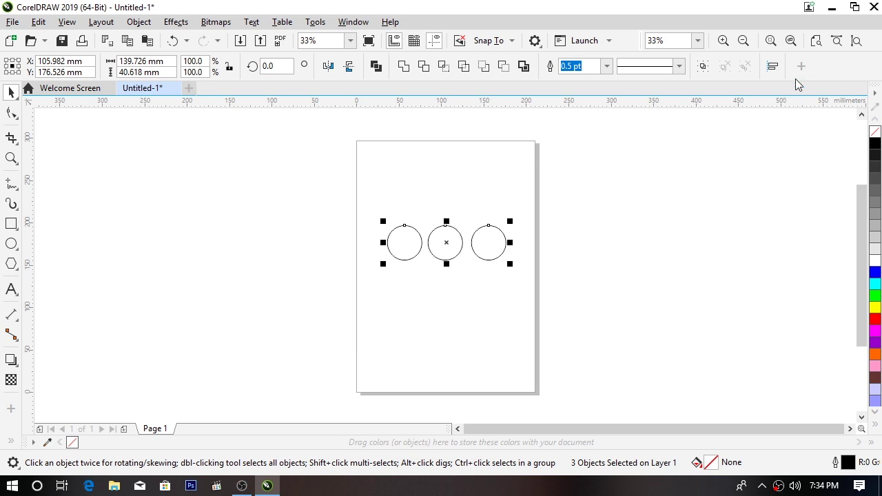
- Fill the left circle with red (#FF0000), undoing a trial green fill on it
{"action": "left_click", "coordinate": [771, 40]}
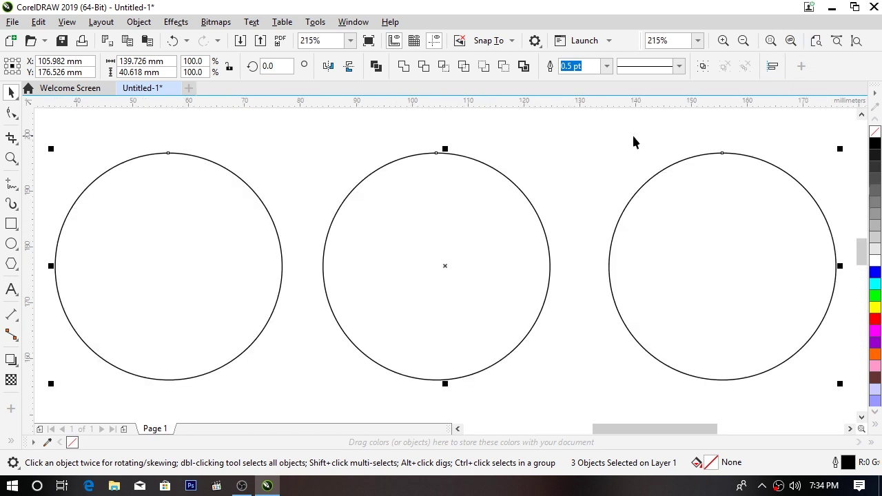
{"action": "left_click", "coordinate": [789, 136]}
{"action": "left_click", "coordinate": [210, 279]}
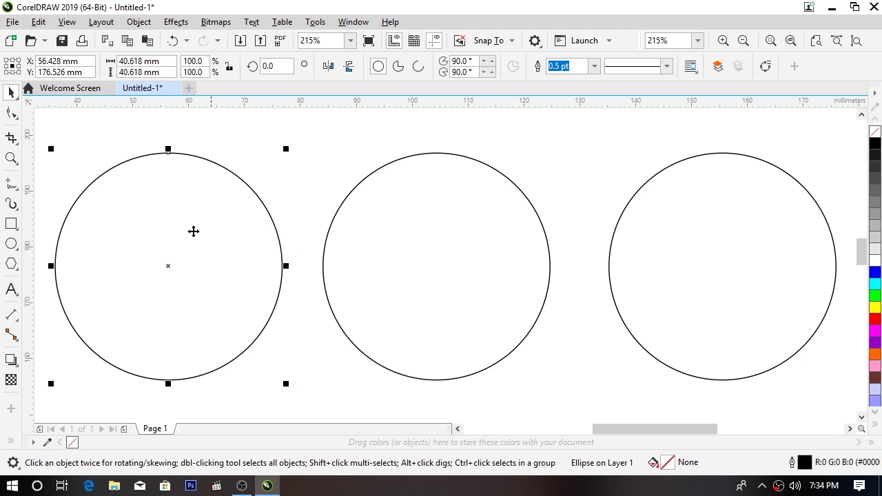
{"action": "left_click", "coordinate": [873, 319]}
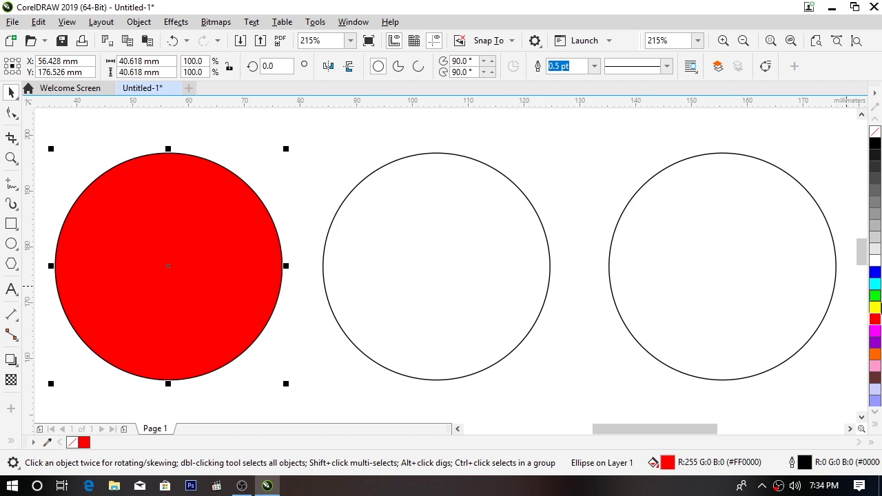
{"action": "left_click", "coordinate": [875, 296]}
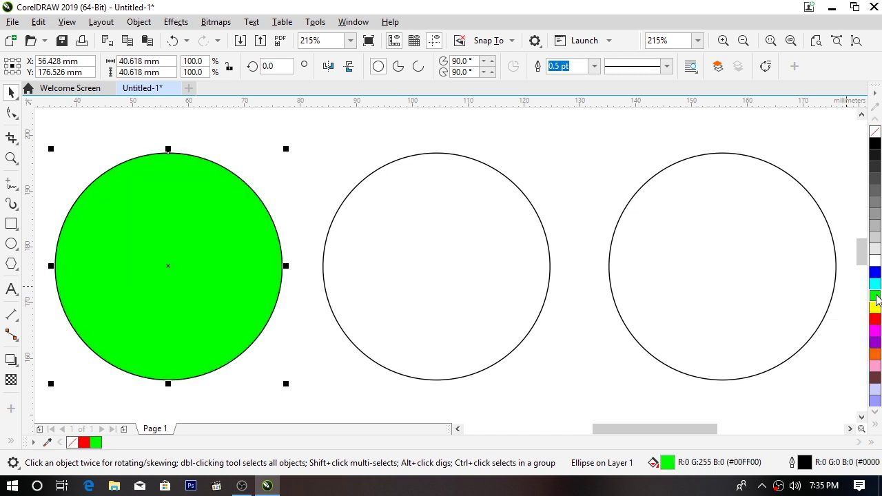
{"action": "key", "text": "ctrl+z"}
- Fill the middle circle with green (#00FF00) and the right circle with blue (#0000FF)
{"action": "left_click", "coordinate": [526, 239]}
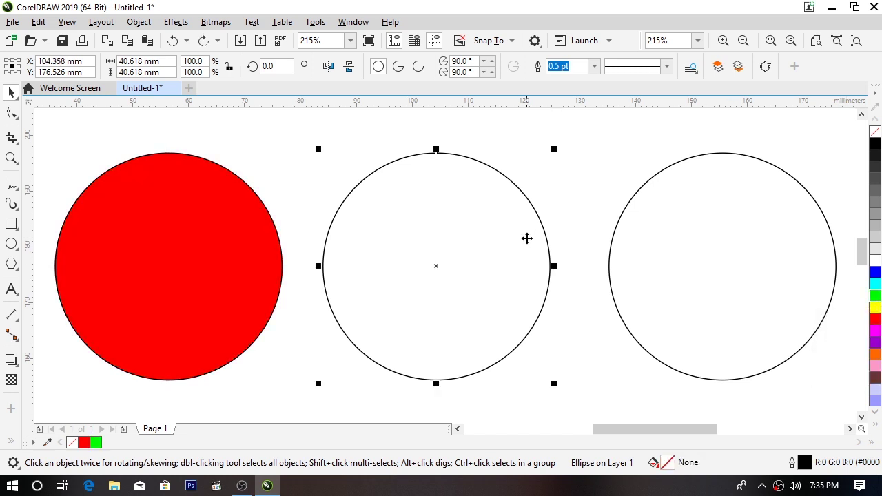
{"action": "left_click", "coordinate": [875, 297]}
{"action": "left_click", "coordinate": [640, 141]}
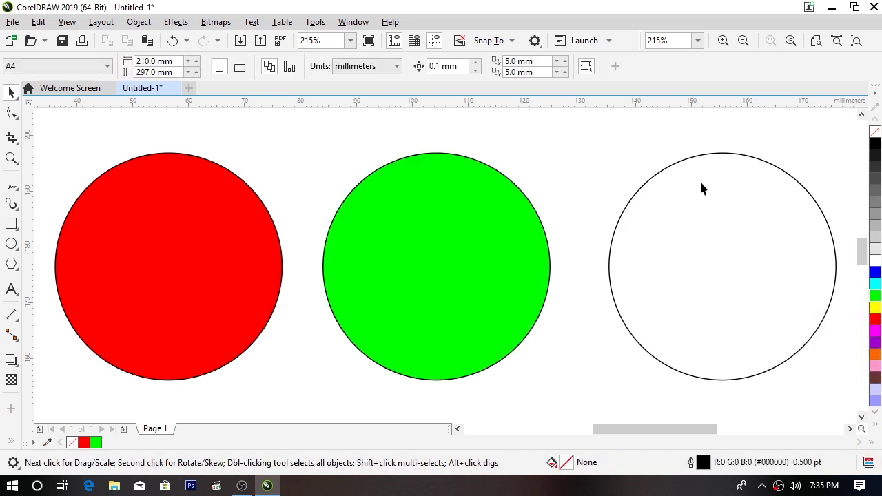
{"action": "left_click", "coordinate": [703, 190]}
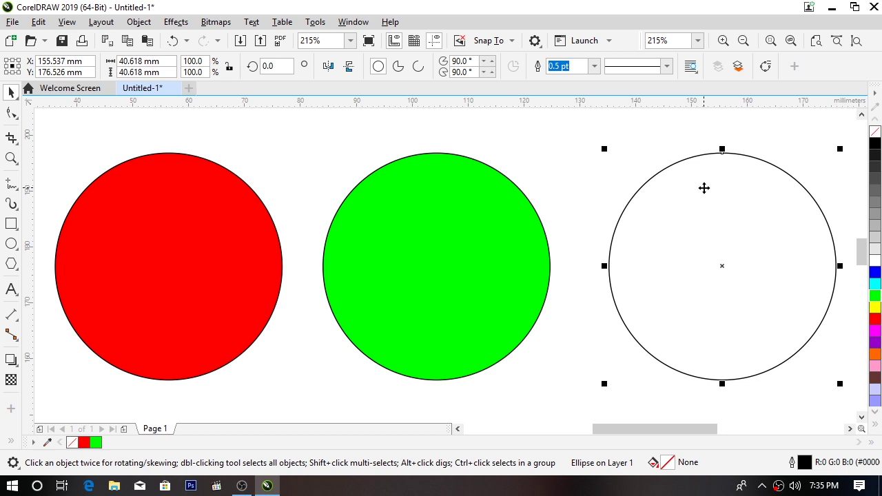
{"action": "left_click", "coordinate": [875, 275]}
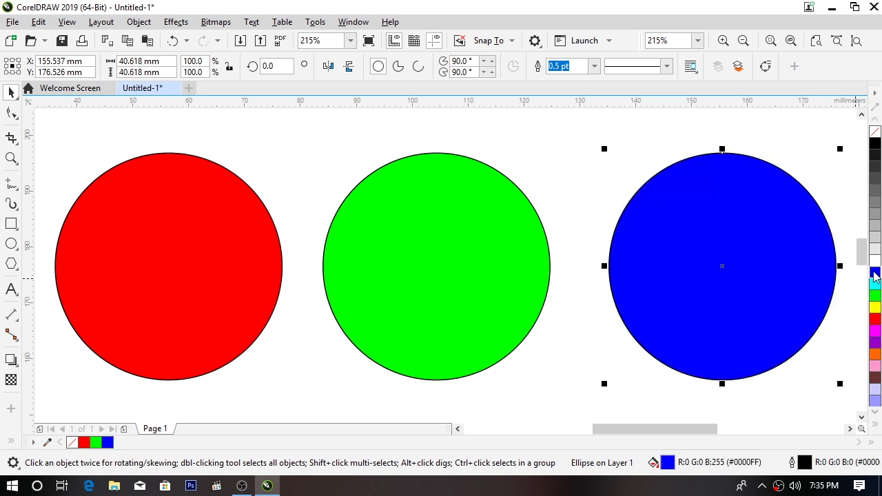
{"action": "left_click", "coordinate": [534, 156]}
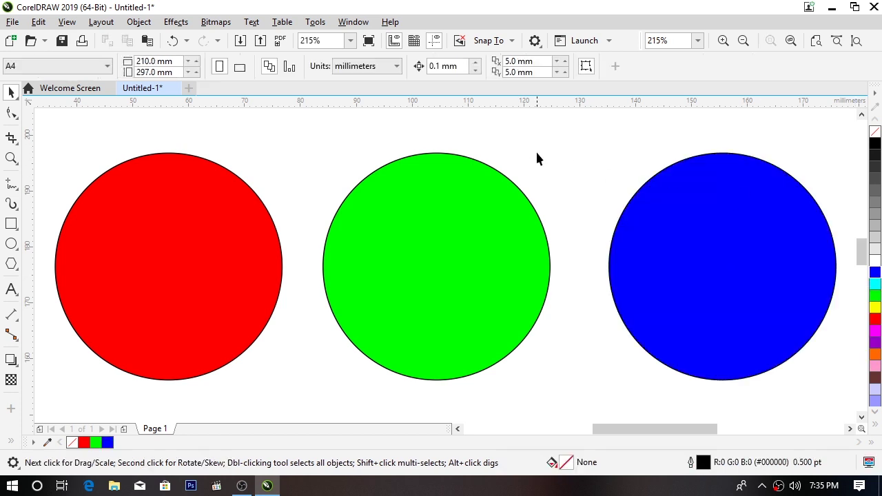
{"action": "left_click", "coordinate": [248, 215]}
{"action": "left_click", "coordinate": [379, 229]}
{"action": "left_click", "coordinate": [654, 234]}
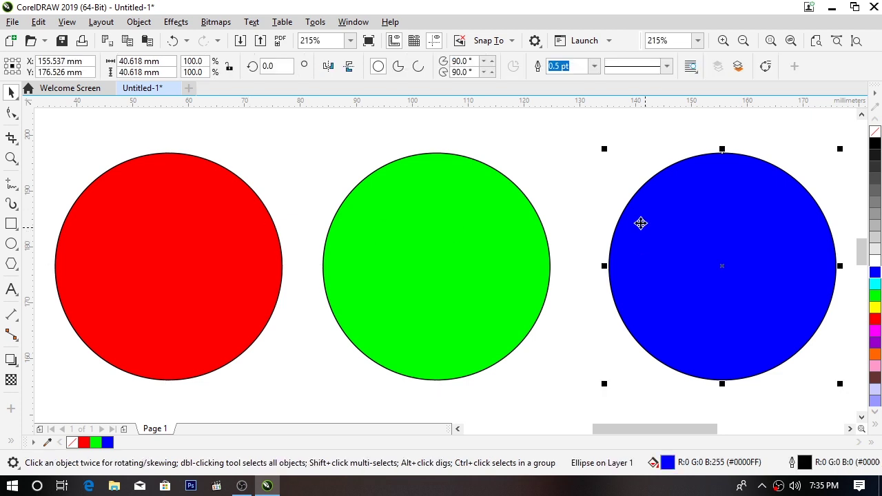
{"action": "left_click", "coordinate": [585, 187]}
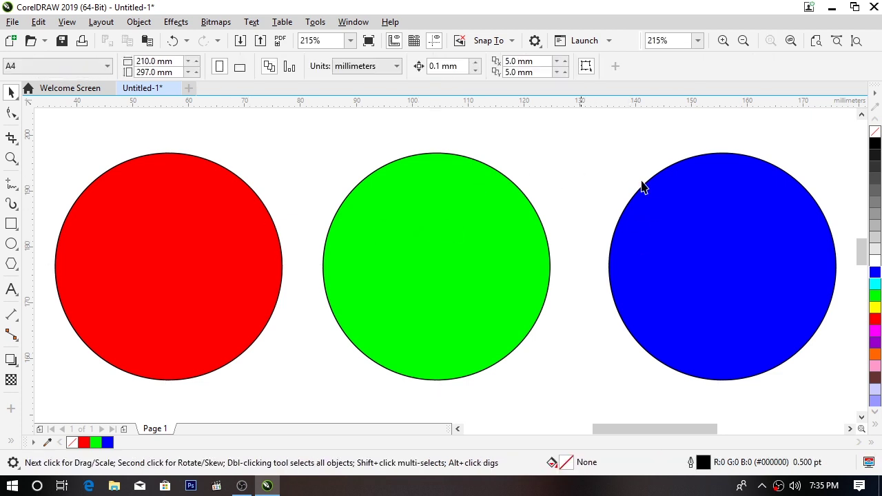
{"action": "left_click", "coordinate": [817, 40]}
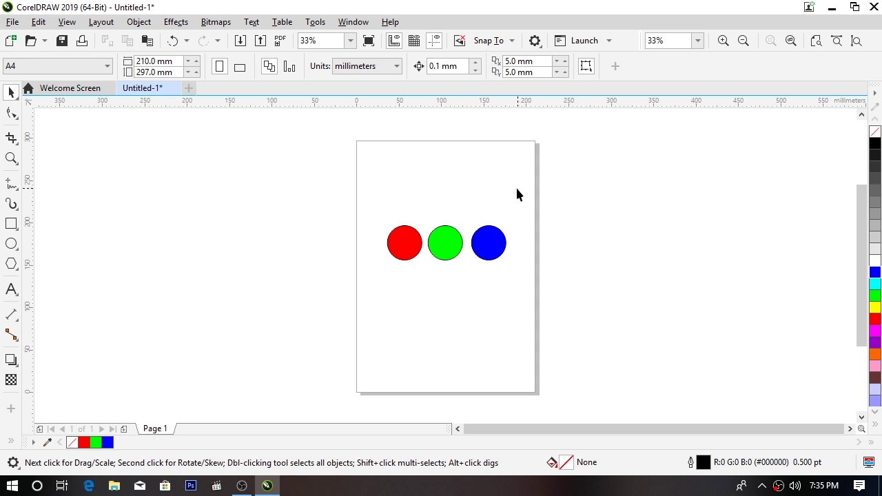
{"action": "left_click_drag", "start_coordinate": [354, 189], "coordinate": [543, 300]}
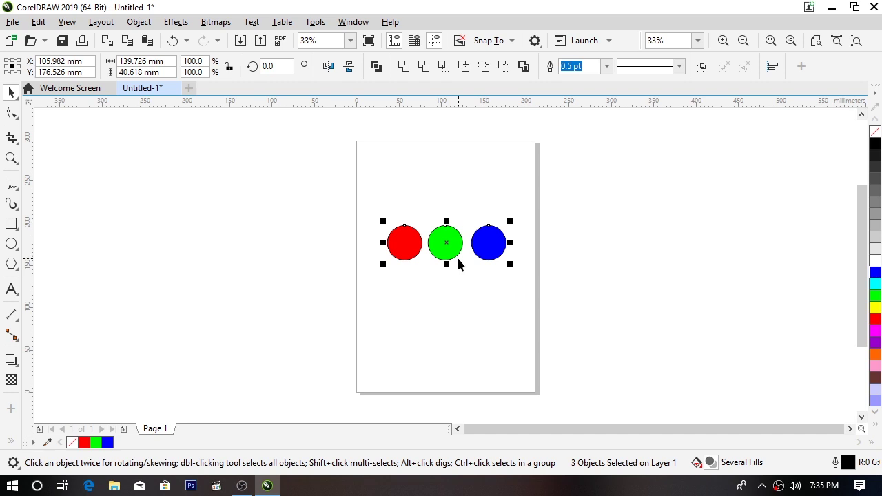
{"action": "left_click", "coordinate": [366, 194]}
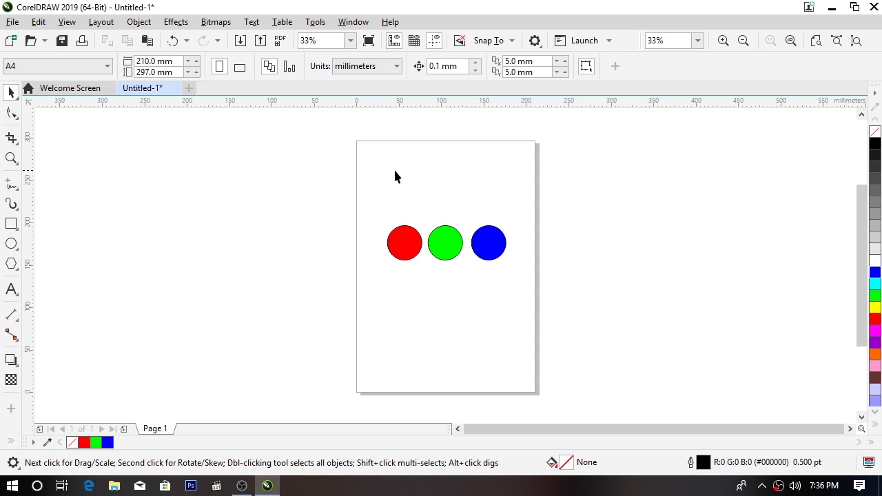
- Switch the default fill for new objects to a uniform fill and mix red by setting R to 255
{"action": "double_click", "coordinate": [558, 464]}
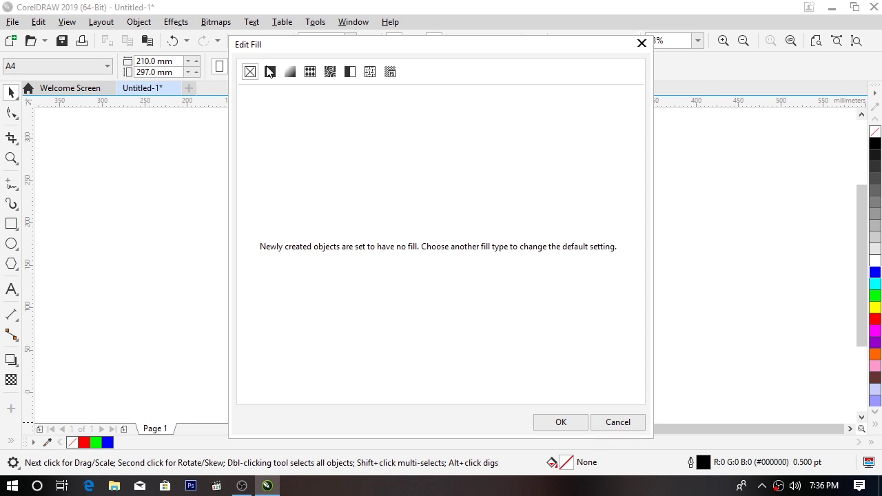
{"action": "left_click", "coordinate": [272, 73]}
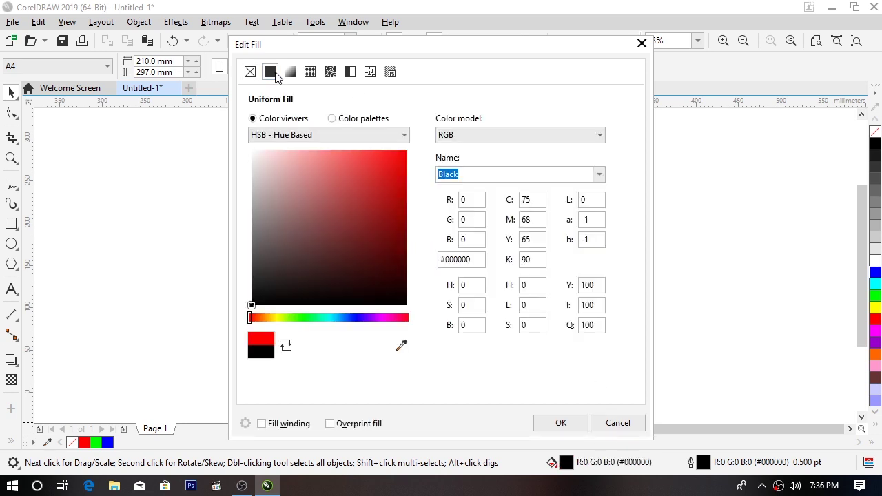
{"action": "left_click_drag", "start_coordinate": [527, 49], "coordinate": [496, 27]}
{"action": "left_click", "coordinate": [486, 185]}
{"action": "left_click_drag", "start_coordinate": [487, 187], "coordinate": [466, 187]}
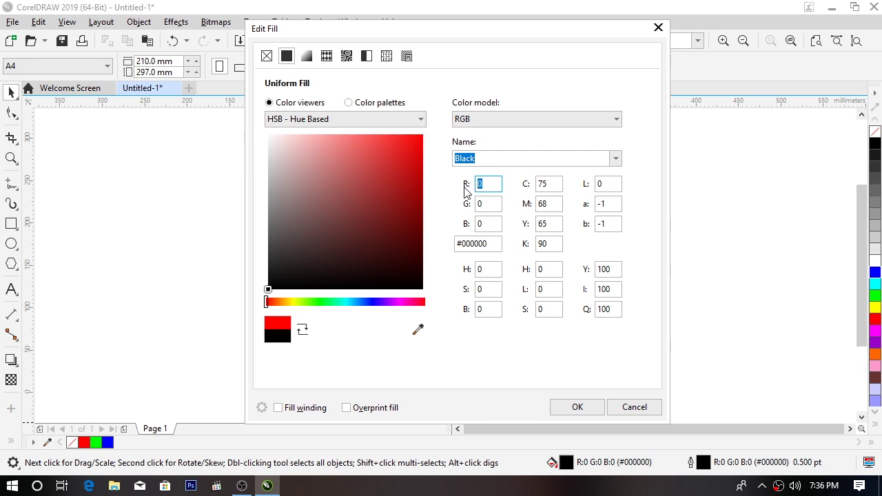
{"action": "type", "text": "255"}
{"action": "left_click", "coordinate": [488, 205]}
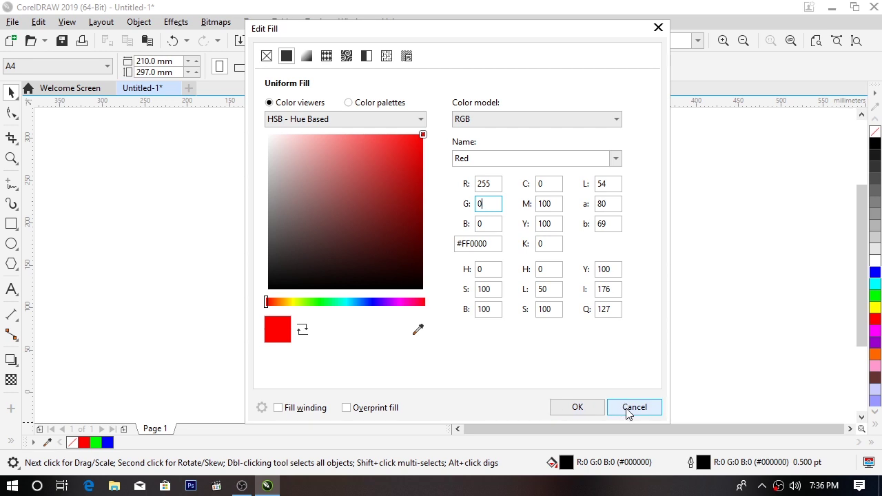
- Mix green in the default uniform fill by setting R to 0 and G to 255
{"action": "left_click", "coordinate": [498, 184]}
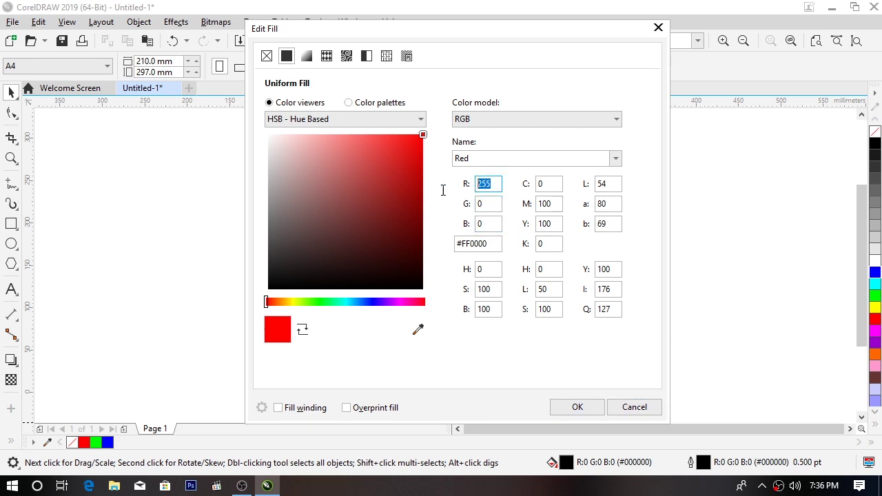
{"action": "type", "text": "0"}
{"action": "left_click_drag", "start_coordinate": [486, 204], "coordinate": [445, 208]}
{"action": "type", "text": "255"}
{"action": "left_click", "coordinate": [490, 224]}
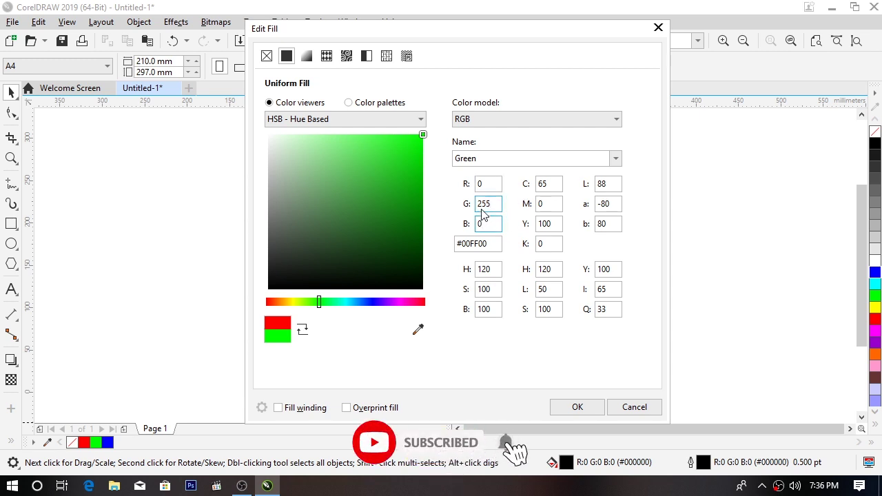
- Mix blue in the default uniform fill with G 0 and B 255, and cancel the change to the document defaults
{"action": "left_click_drag", "start_coordinate": [493, 204], "coordinate": [465, 225]}
{"action": "type", "text": "0"}
{"action": "type", "text": "255"}
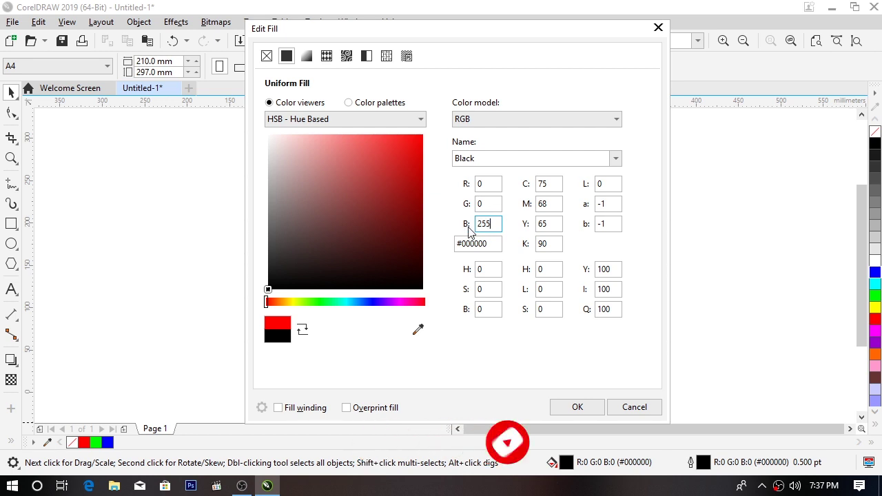
{"action": "left_click", "coordinate": [491, 204]}
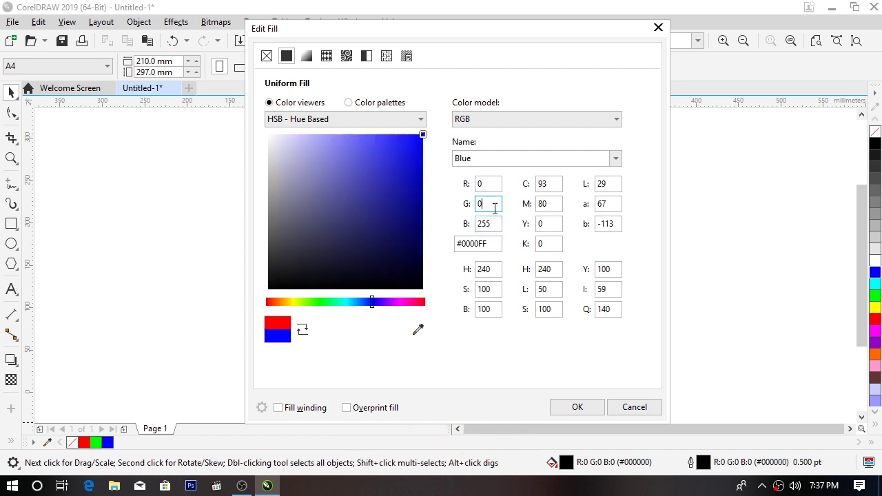
{"action": "left_click", "coordinate": [597, 409]}
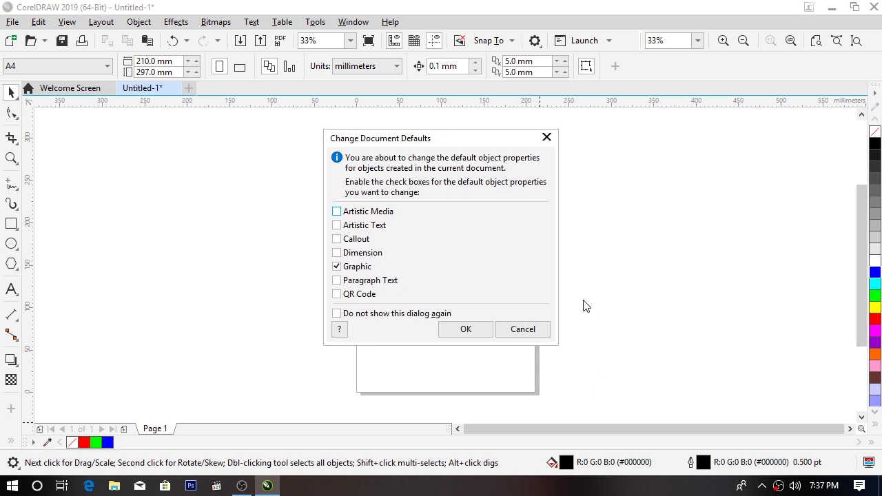
{"action": "left_click", "coordinate": [518, 328]}
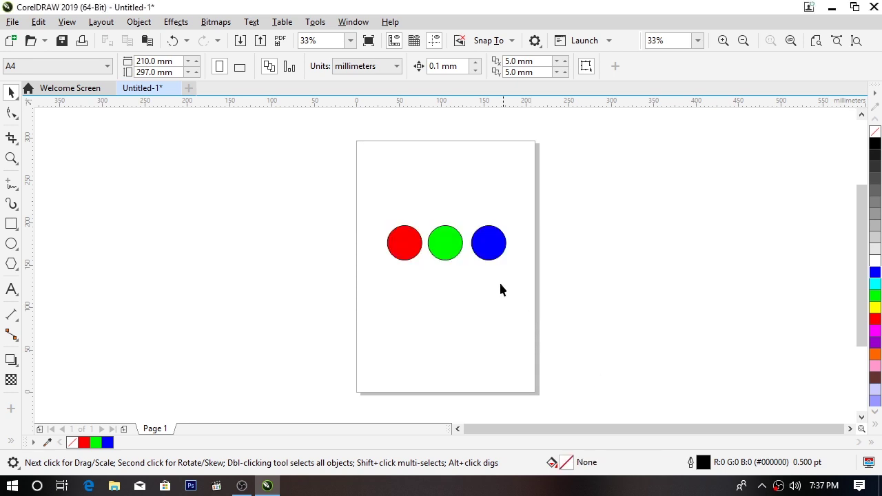